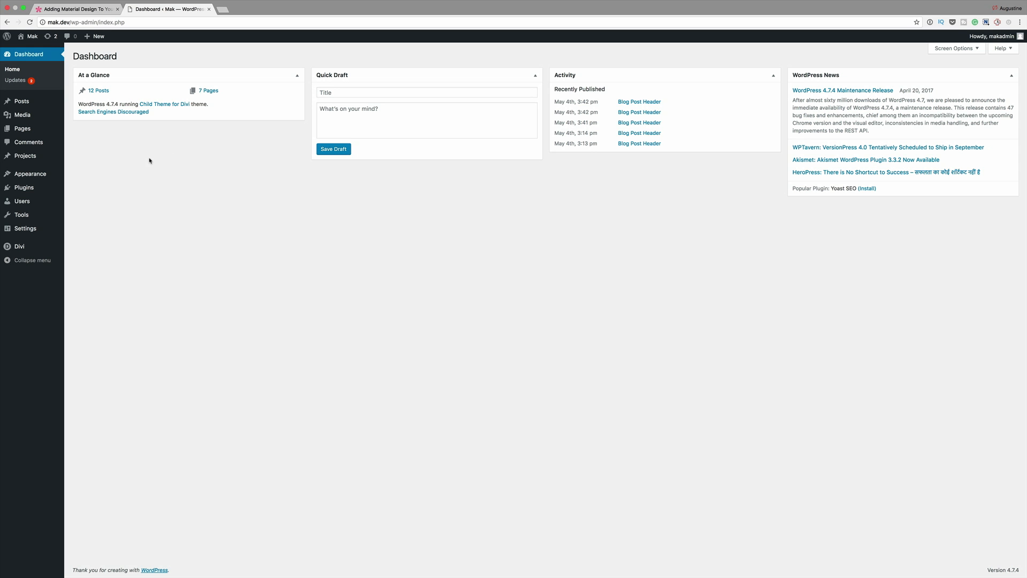
Step: Create a new page titled "Material" and open it in the Divi Visual Builder
mouse_move(51, 128)
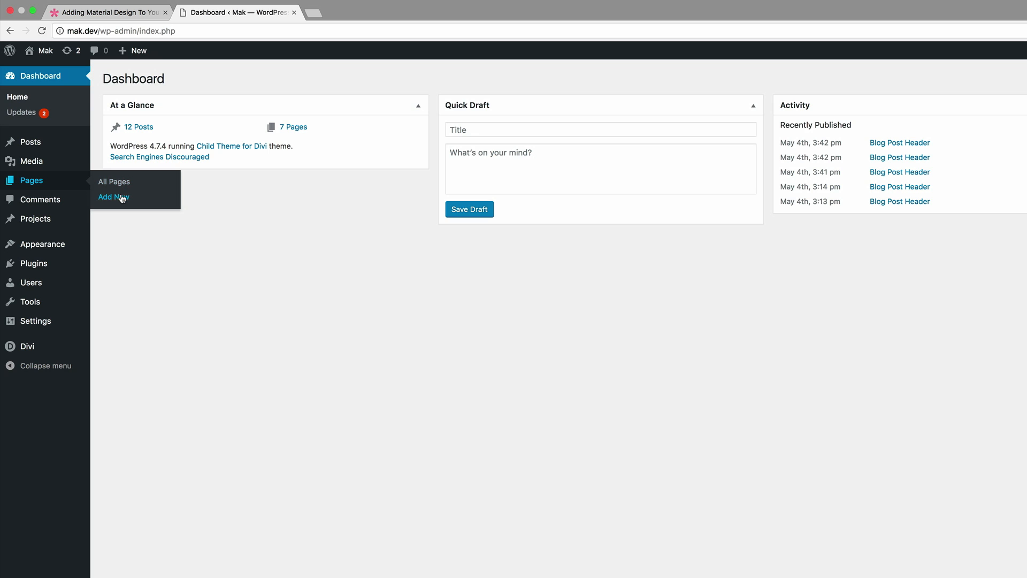
click(122, 198)
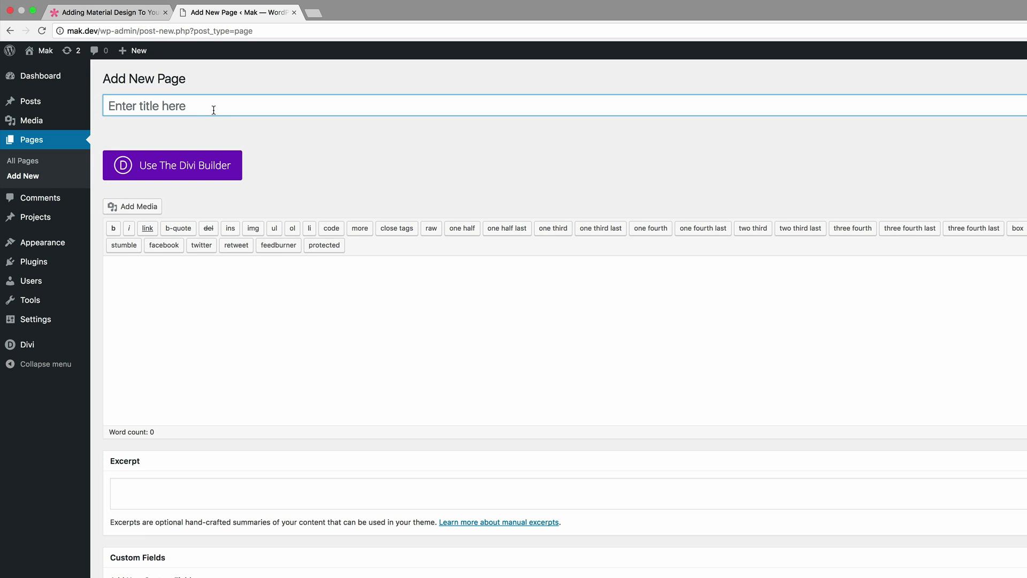
text(Material)
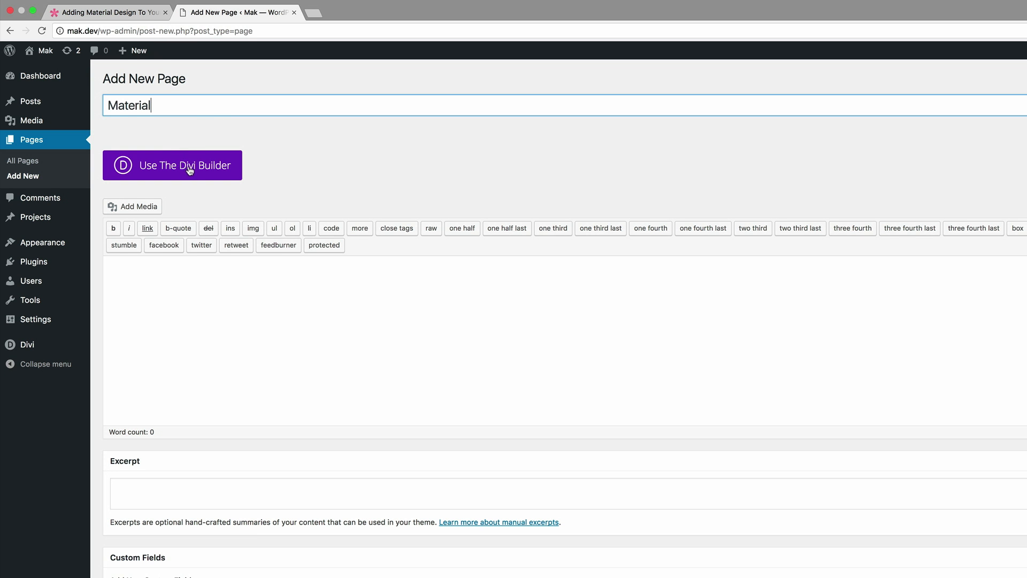
click(189, 170)
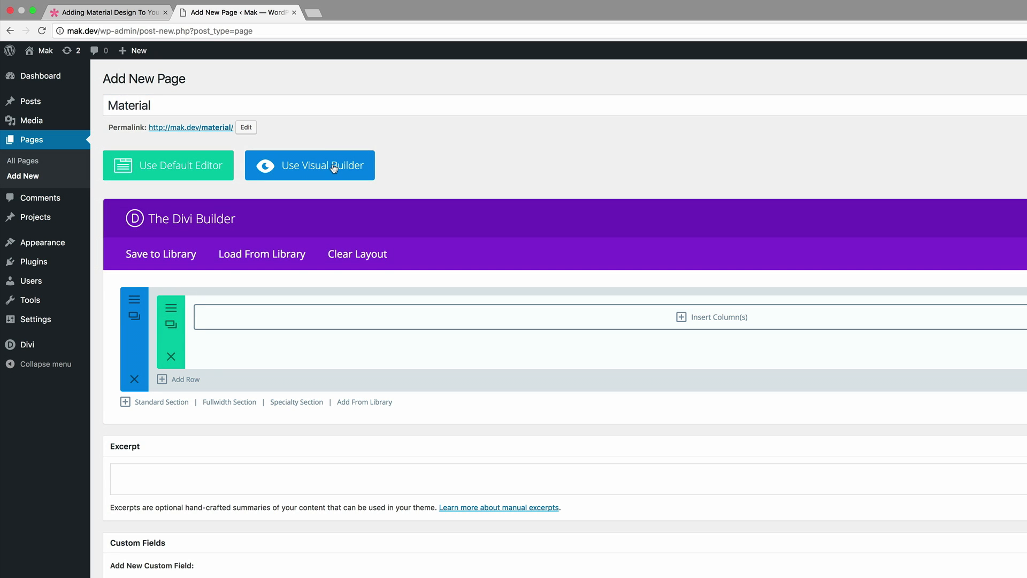
click(332, 168)
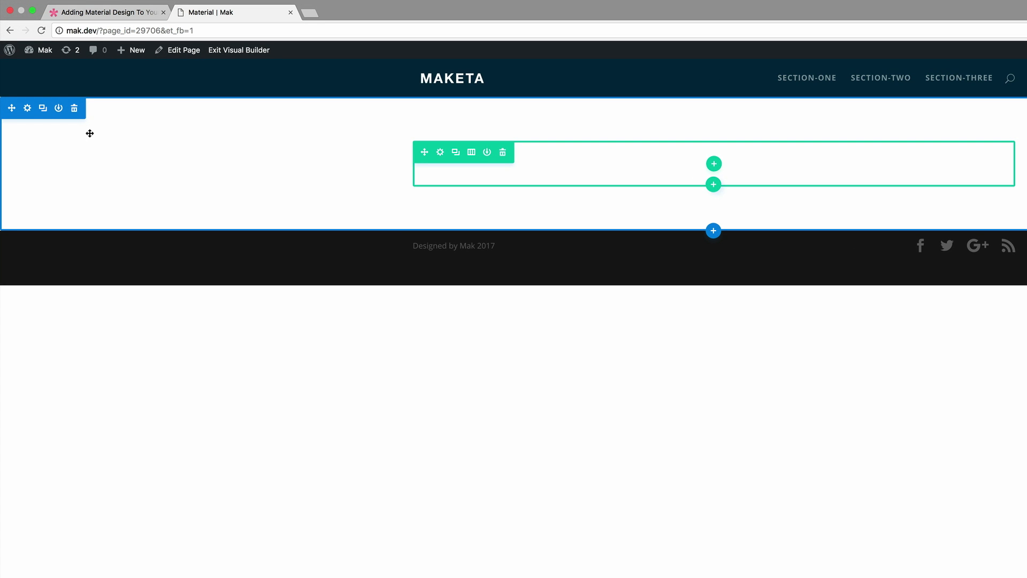
Step: Upload 083.jpg from the Downloads folder as the section's background image and save the section settings
click(28, 109)
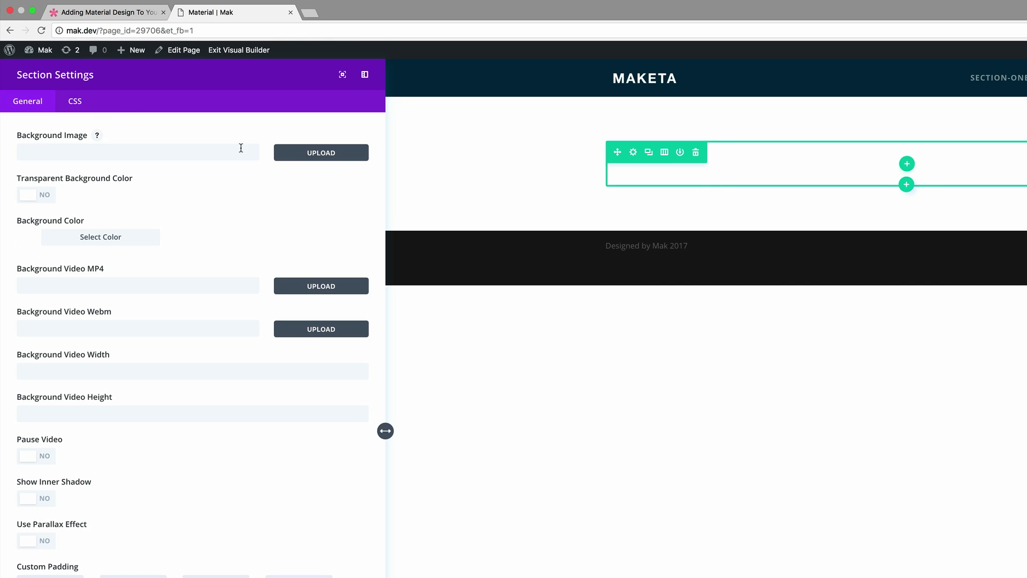
click(338, 154)
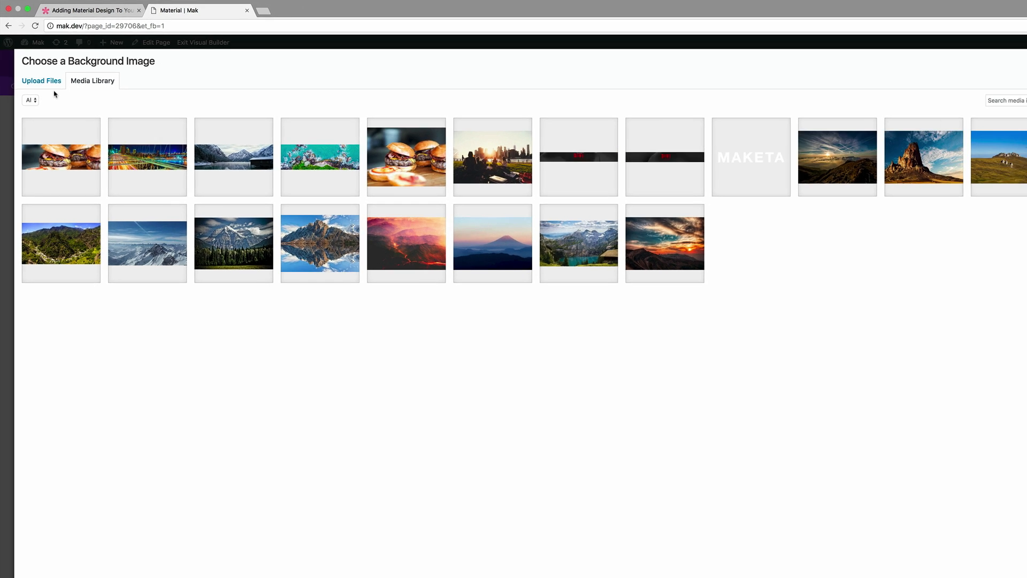
click(49, 95)
click(515, 263)
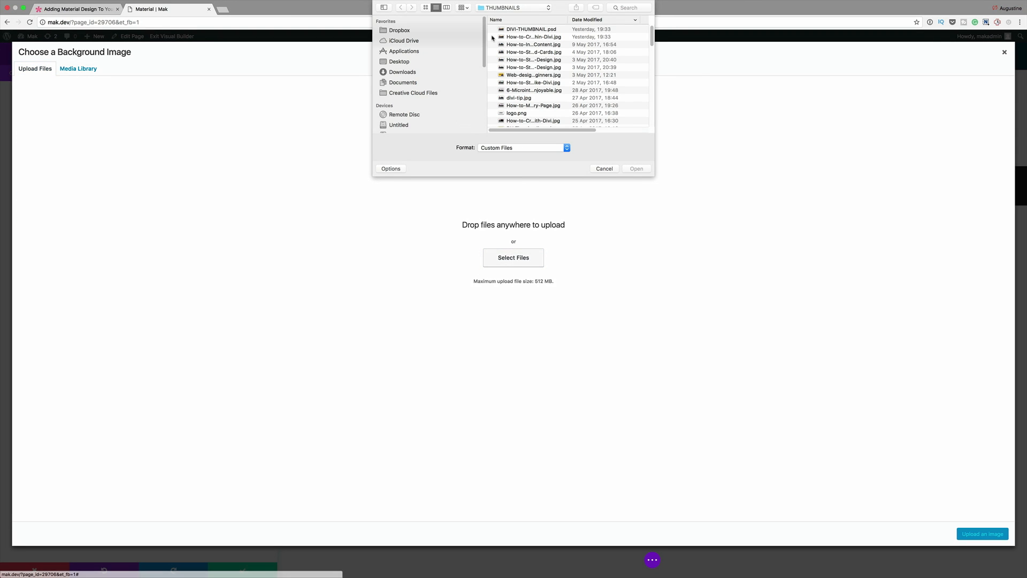
click(402, 72)
click(535, 30)
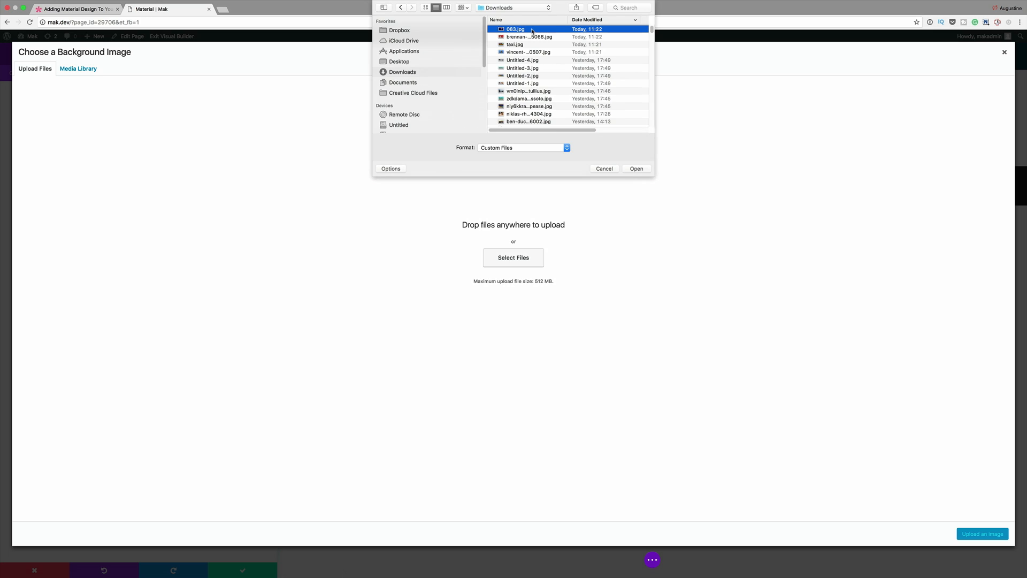
double_click(533, 31)
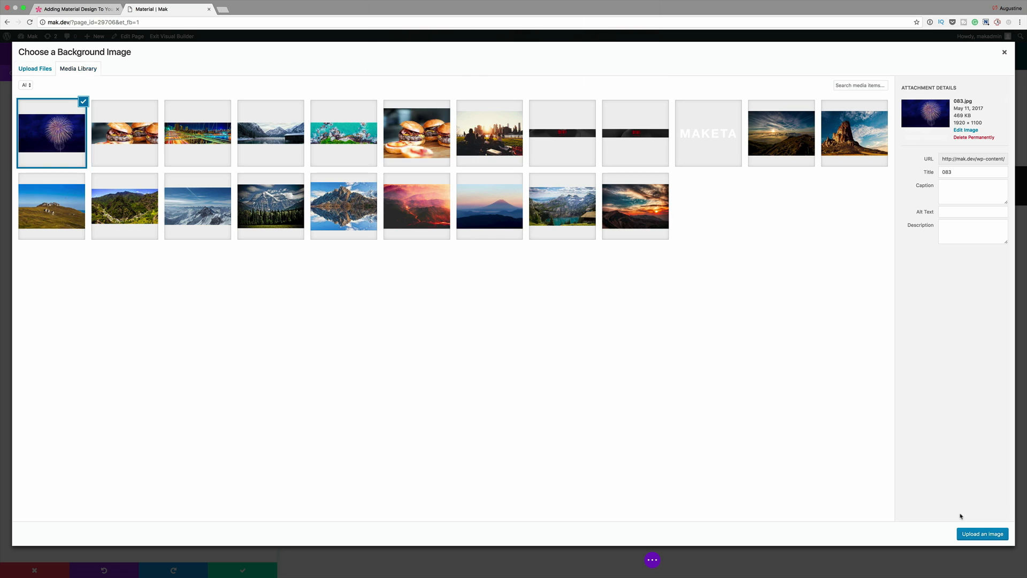
click(987, 535)
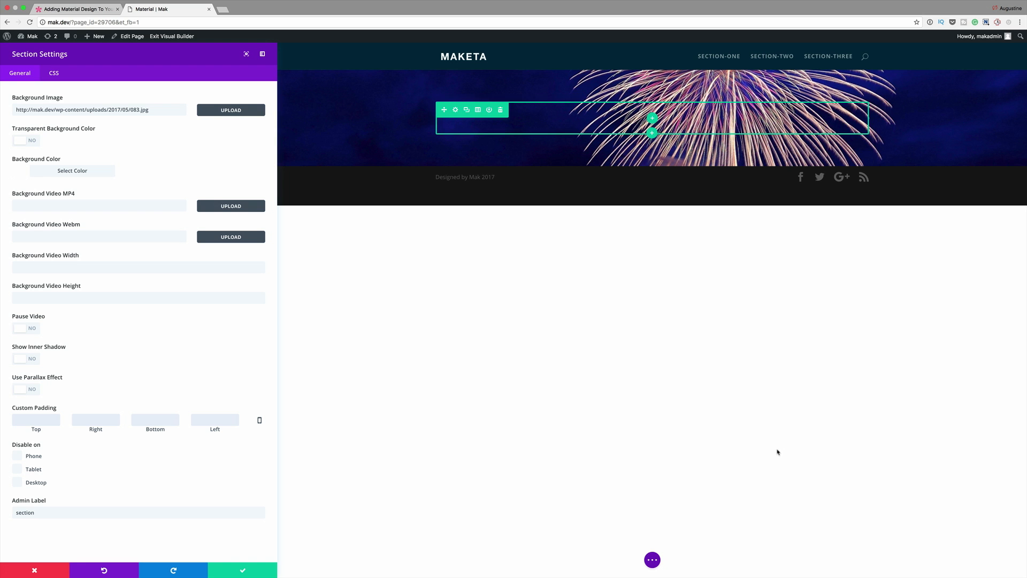
click(242, 572)
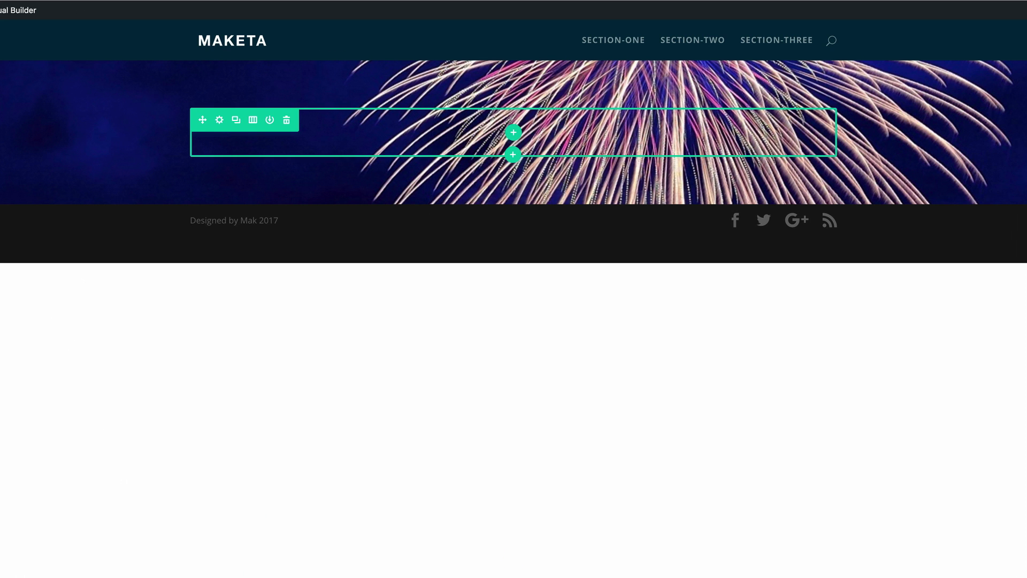
Step: Give the row in the fireworks section custom padding of 150px top and 50px bottom, and a bottom margin of -100
click(224, 127)
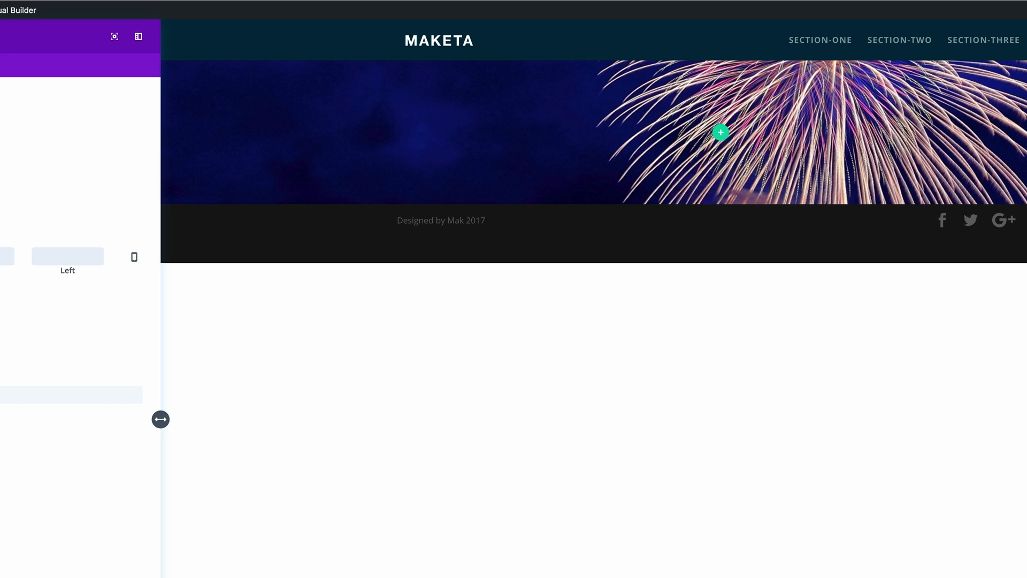
text(150)
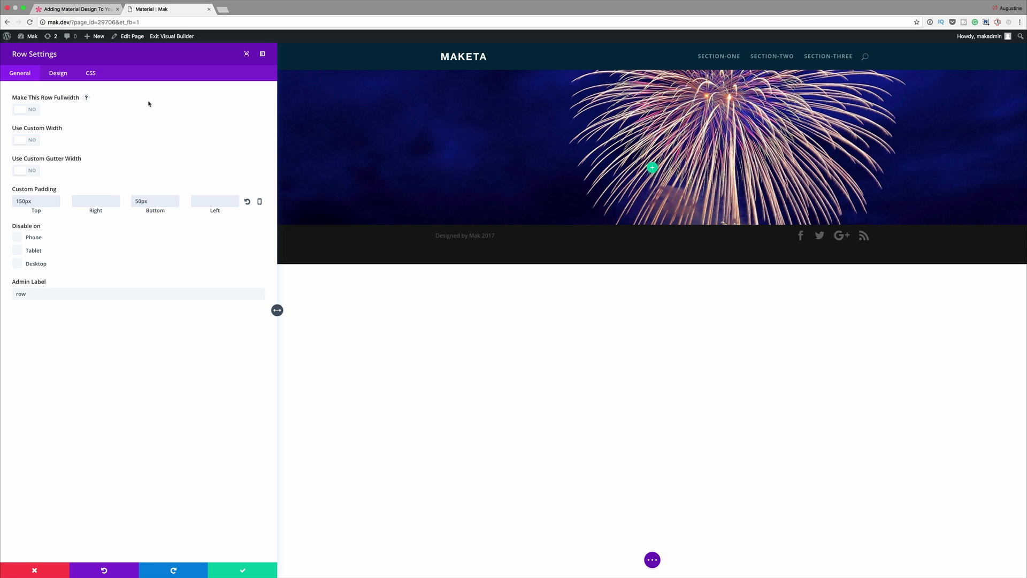
click(60, 73)
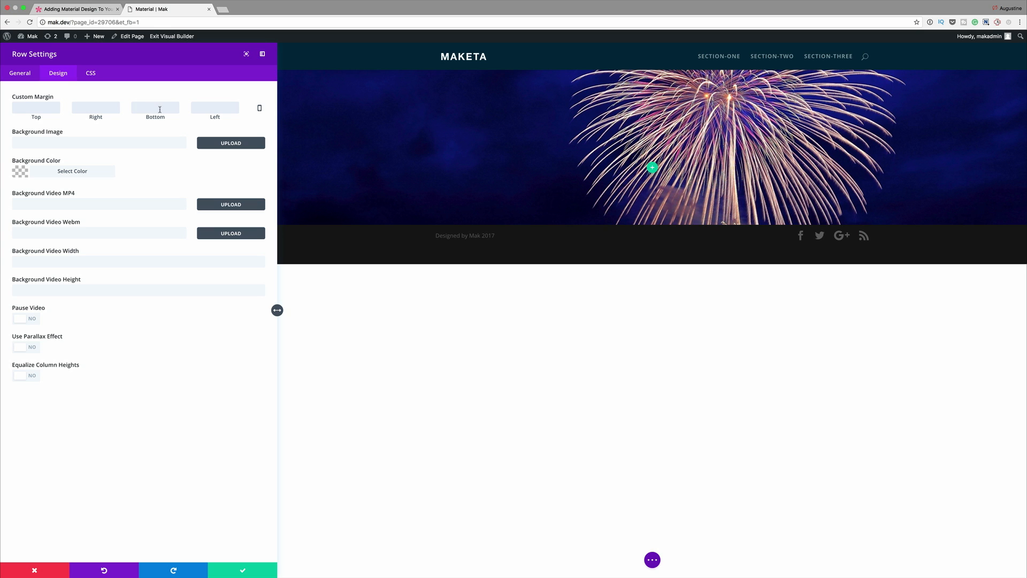
text(-100)
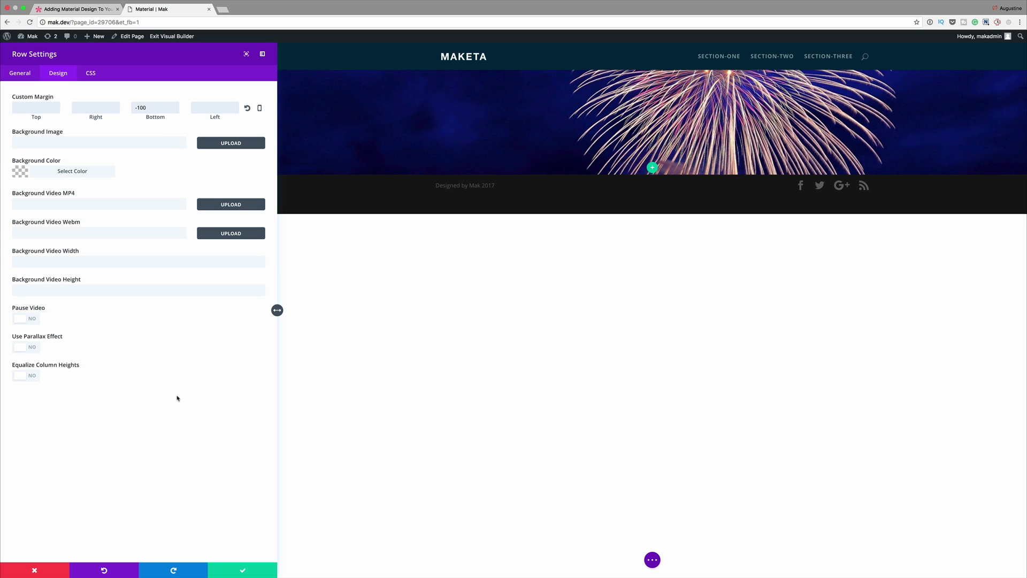
click(243, 571)
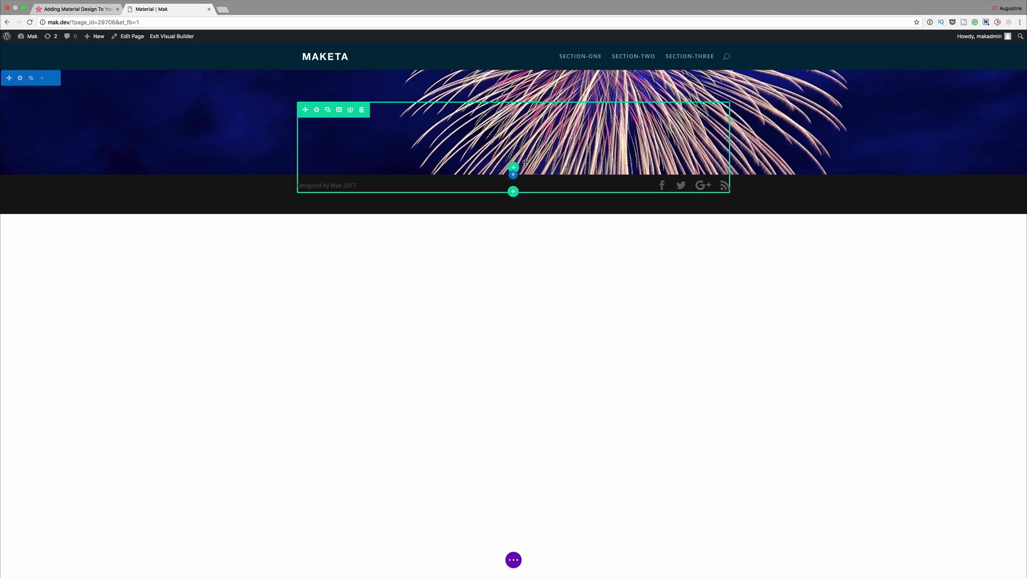
Step: Insert a regular section below the fireworks section with a single-column row, without adding a module
click(513, 175)
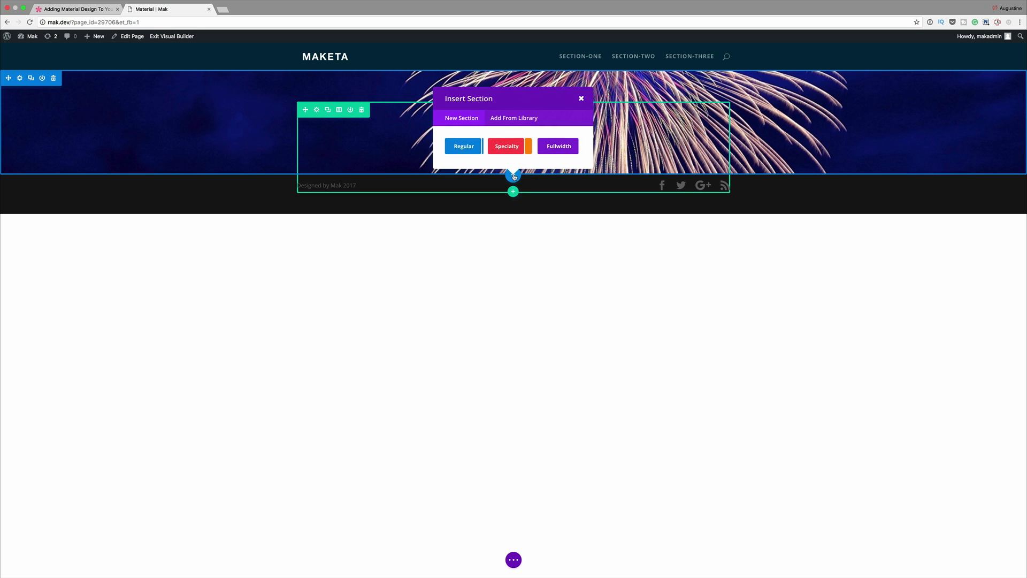
click(466, 146)
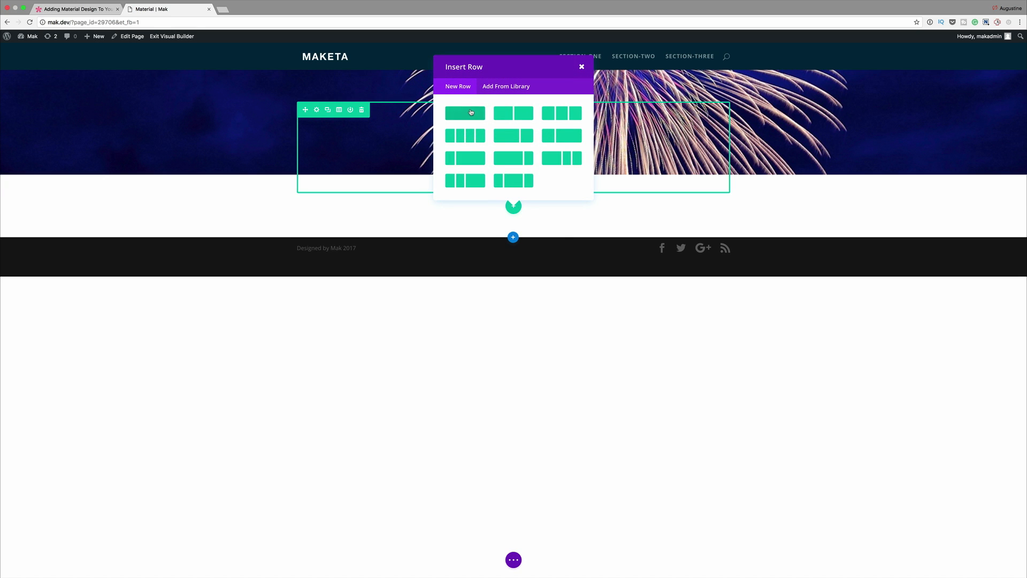
click(470, 115)
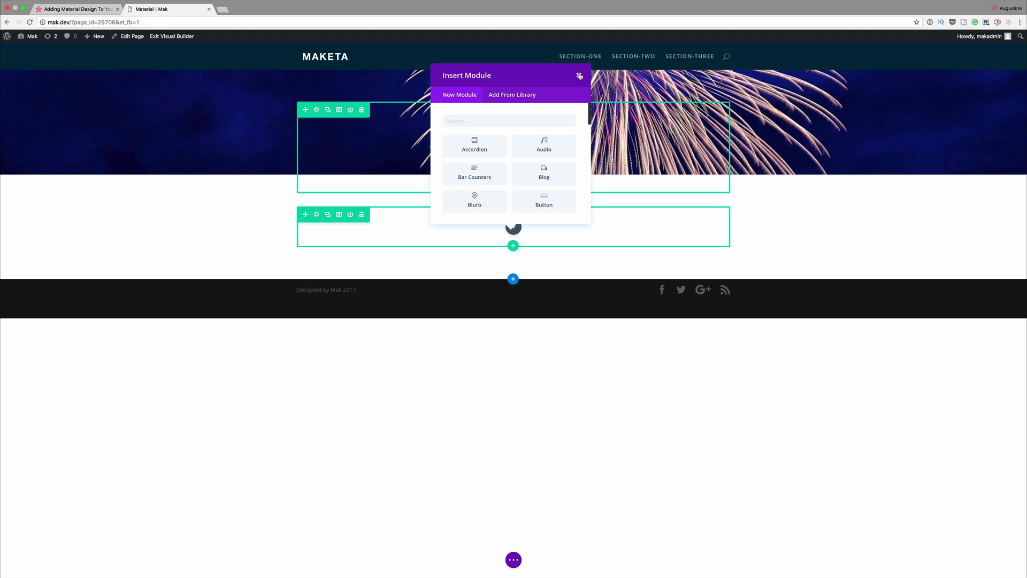
click(580, 76)
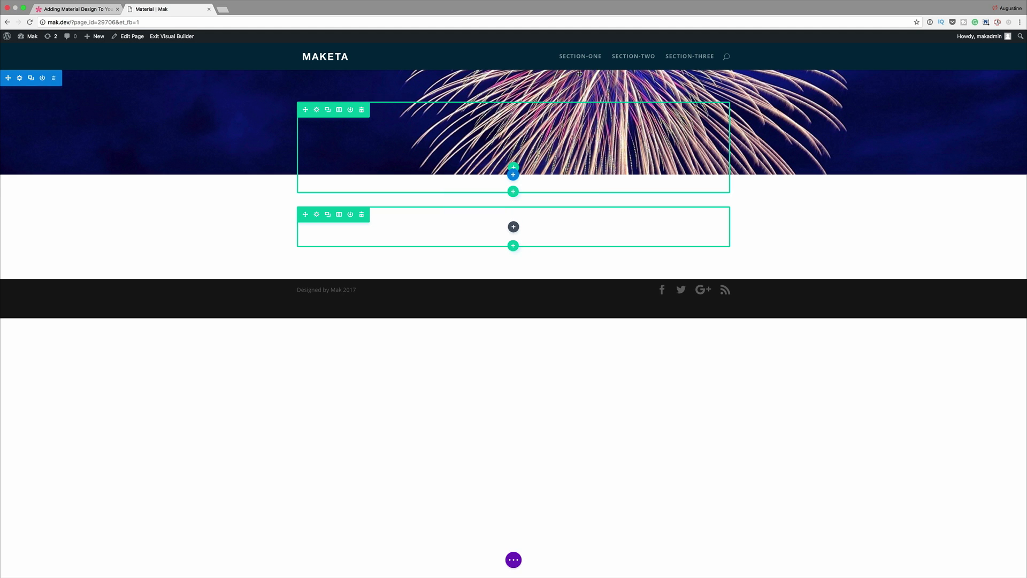
Step: Set the new row's custom width to 700px and its custom padding to 50px top and 50px bottom
click(316, 214)
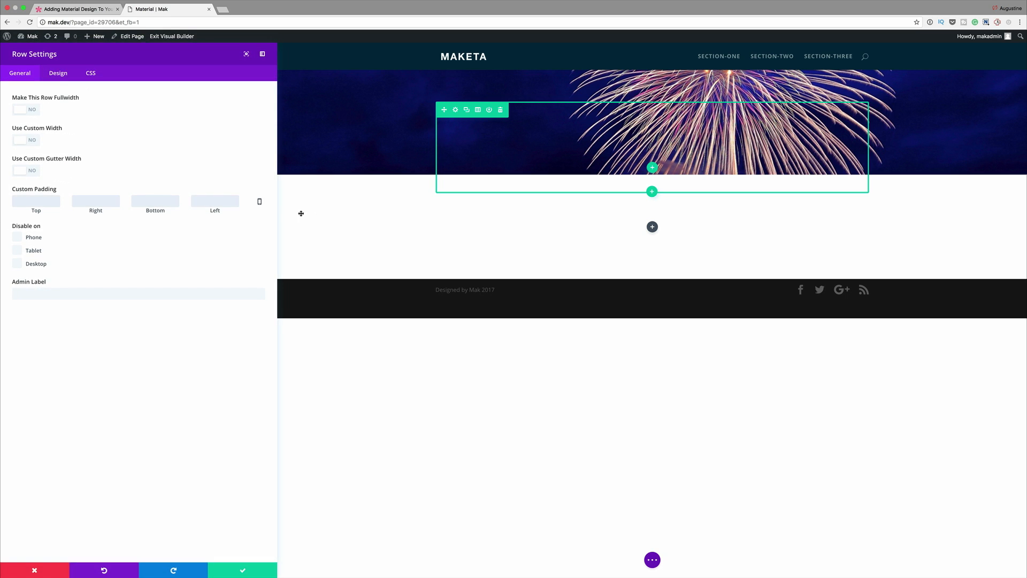
click(33, 140)
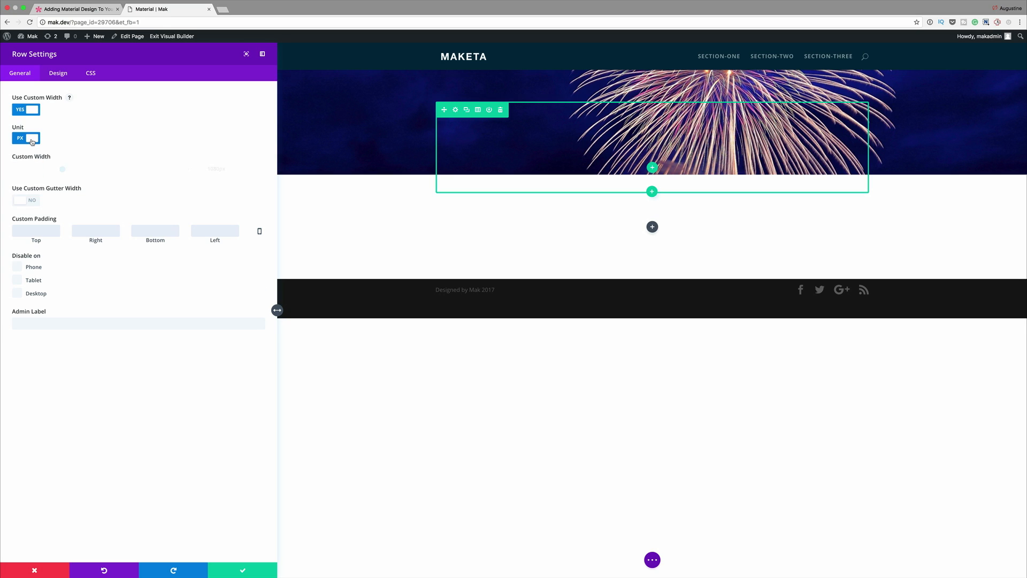
double_click(214, 169)
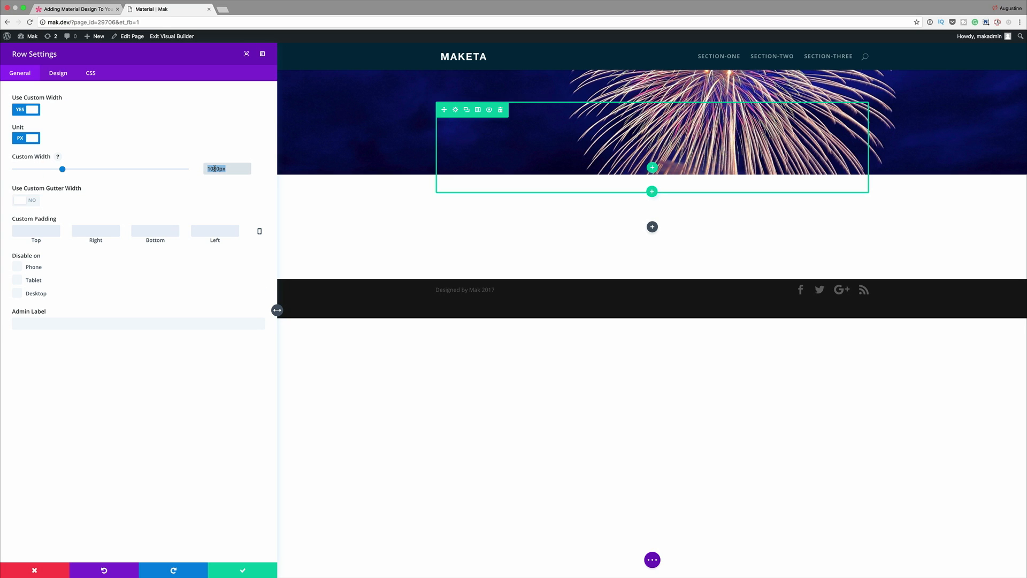
text(700px)
click(52, 231)
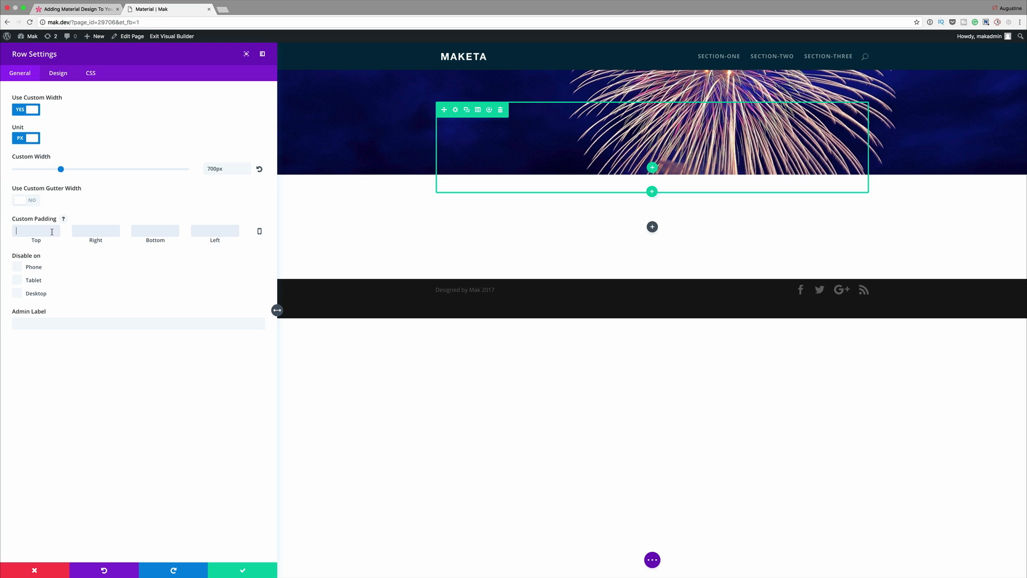
text(50)
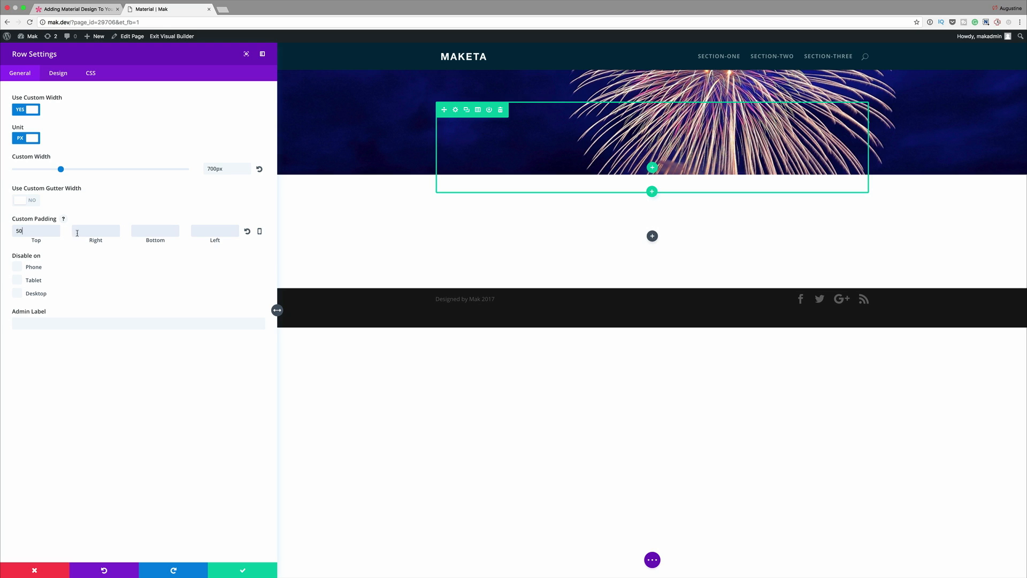
click(156, 233)
text(50)
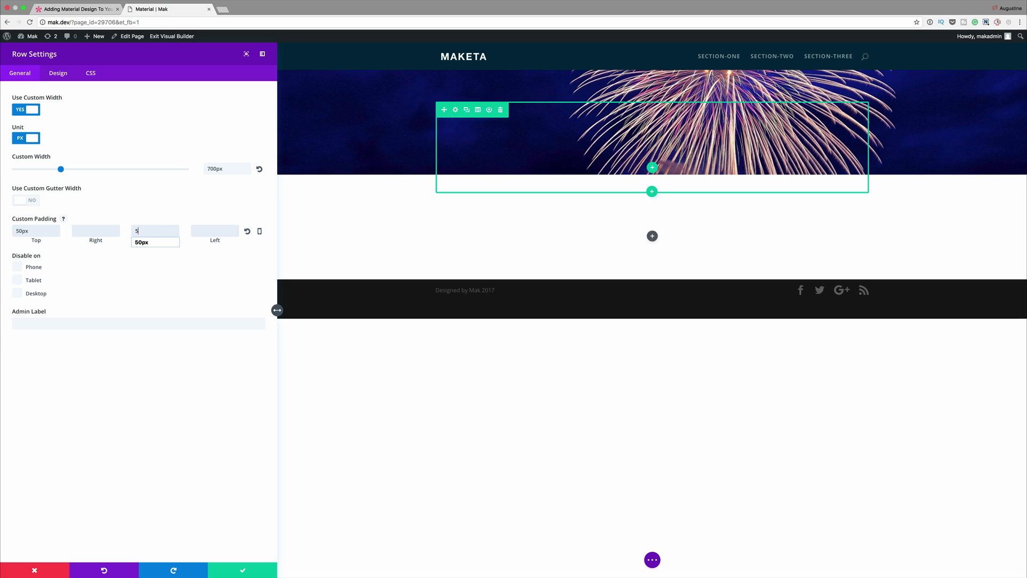
Step: Set the new row's custom margin to -144px top and 0px bottom, and make its background color white
click(59, 74)
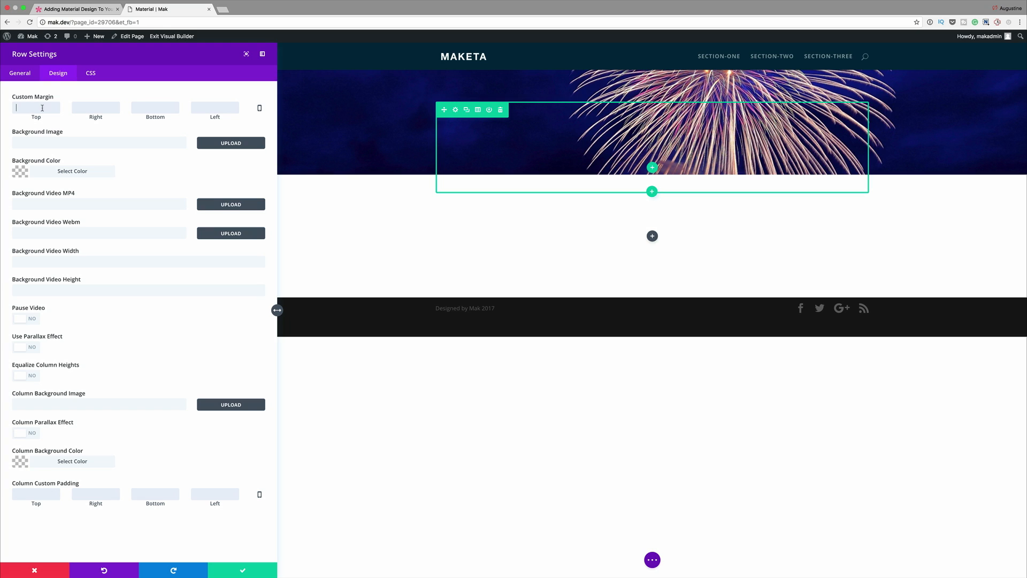
text(144)
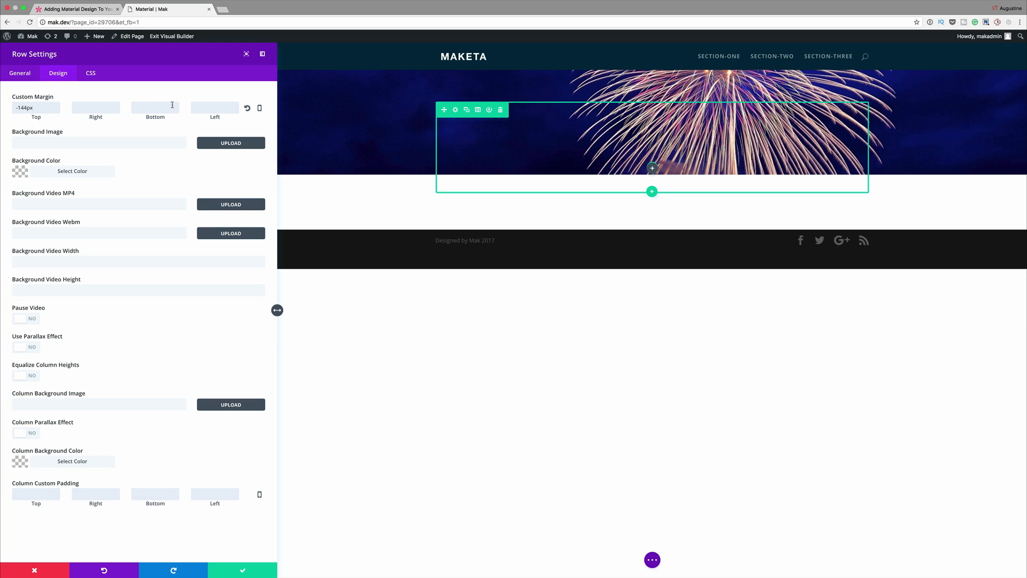
click(172, 105)
text(0)
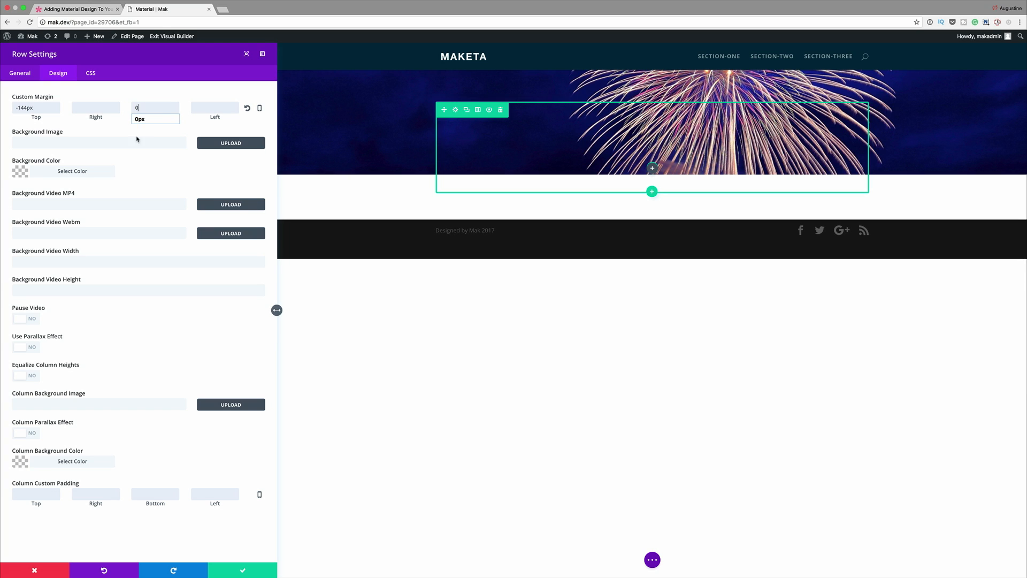
click(22, 173)
click(30, 282)
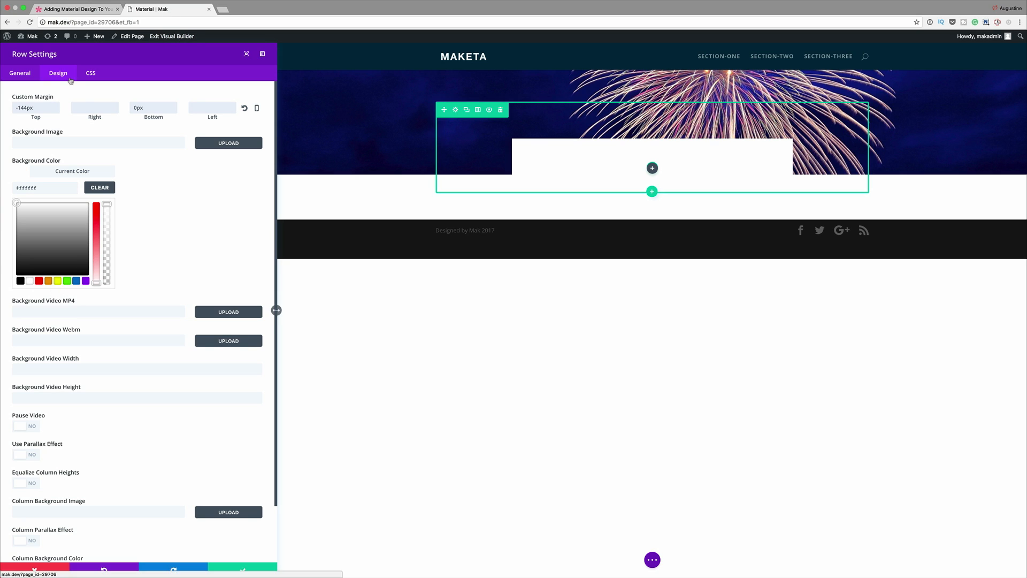
Step: Add box-shadow: 0 6px 20px rgba(0, 0, 0, 0.23), 0 6px 20px rgba(0, 0, 0, 0.16); to the row's Main Element CSS and save
click(90, 74)
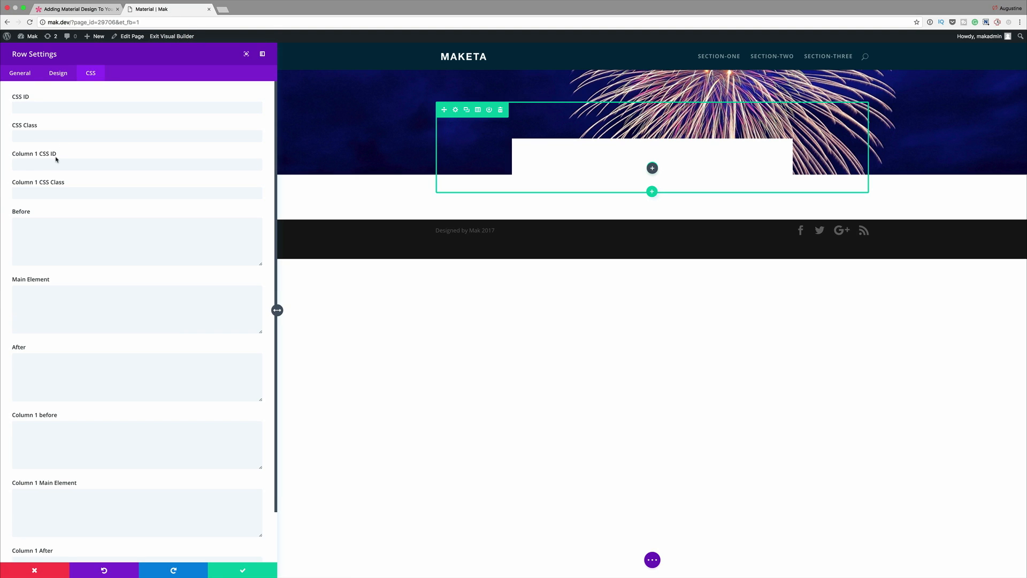
click(42, 292)
text(box-shadow: 0 6px 20px rgba(0, 0, 0, 0.23), 0 6px 20px rgba(0, 0, 0, 0.16);)
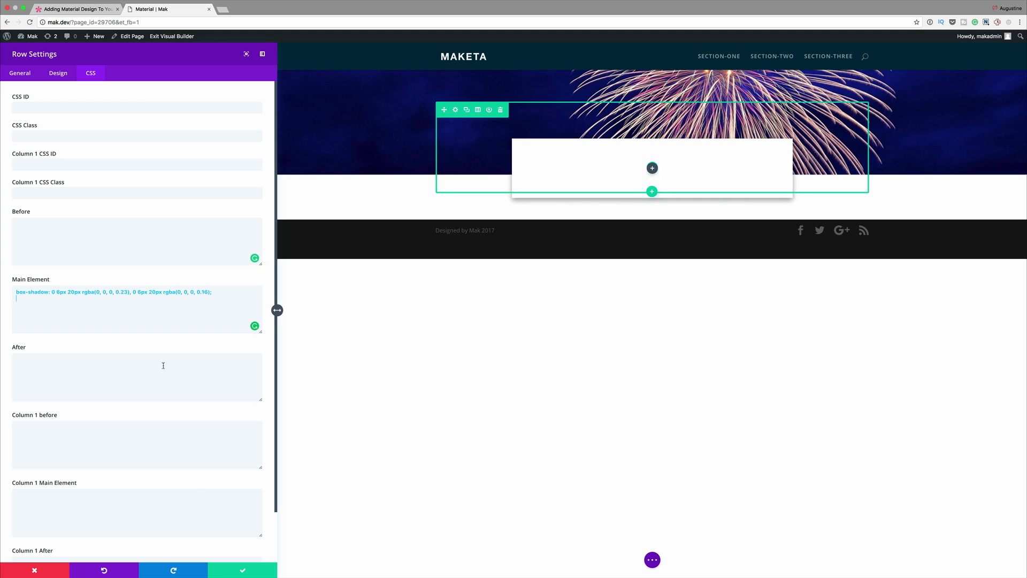
click(242, 571)
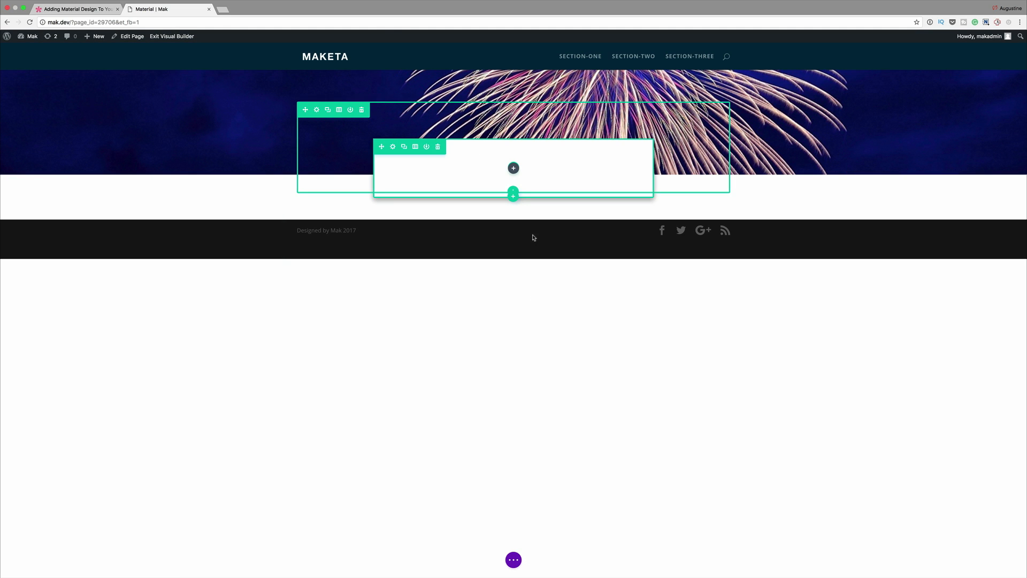
Step: Add a Text module to the white row with a "Material Design" H1 heading above the "Aenean consectetur ipsum ante…" sentence, and center its text orientation
click(514, 169)
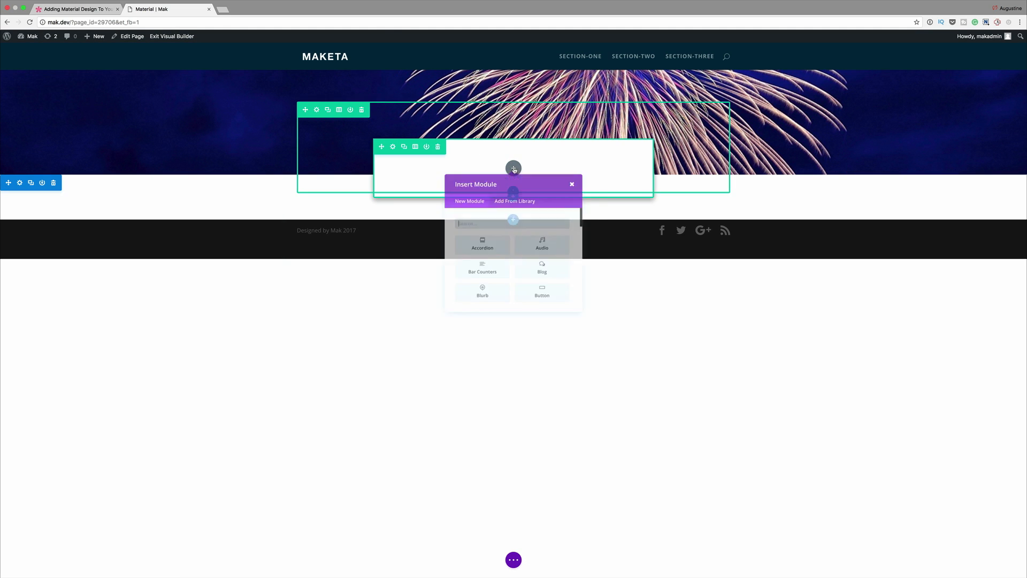
text(text)
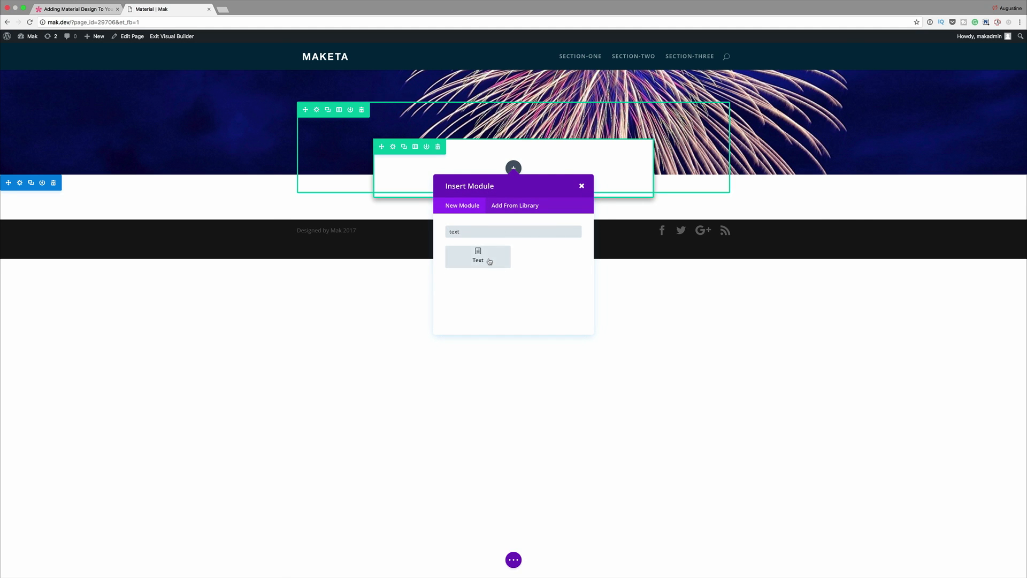
click(488, 261)
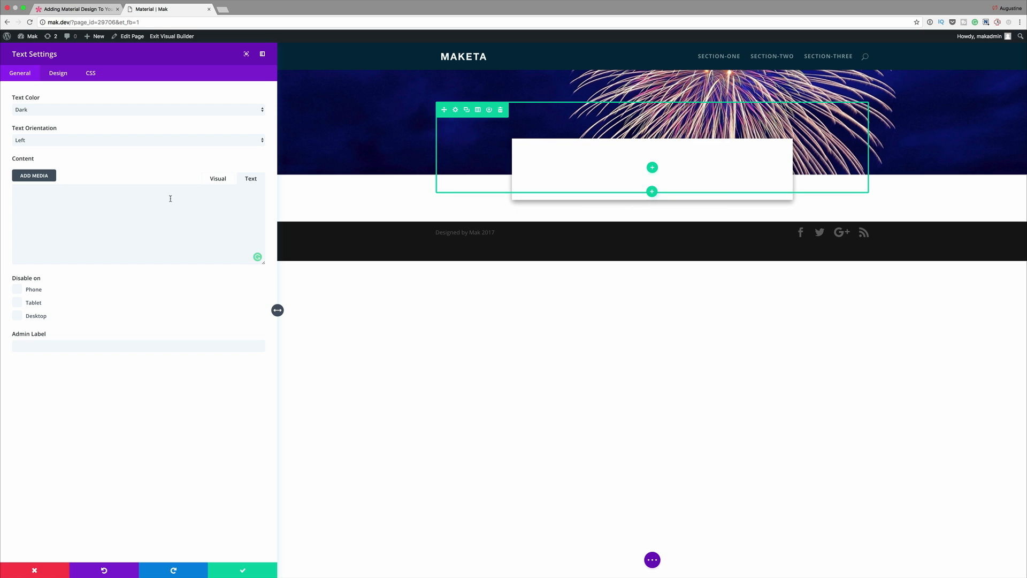
text(<h1 style="text-transform: captialize;">Material Design</h1> Aenean consectetur ipsum ante, vel egestas enim tincidunt quis.)
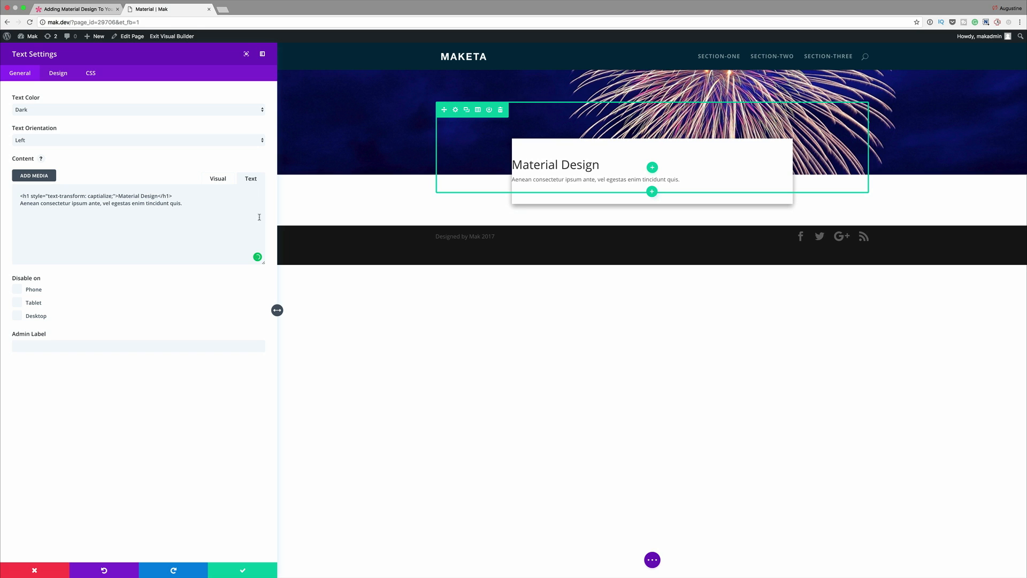
click(63, 140)
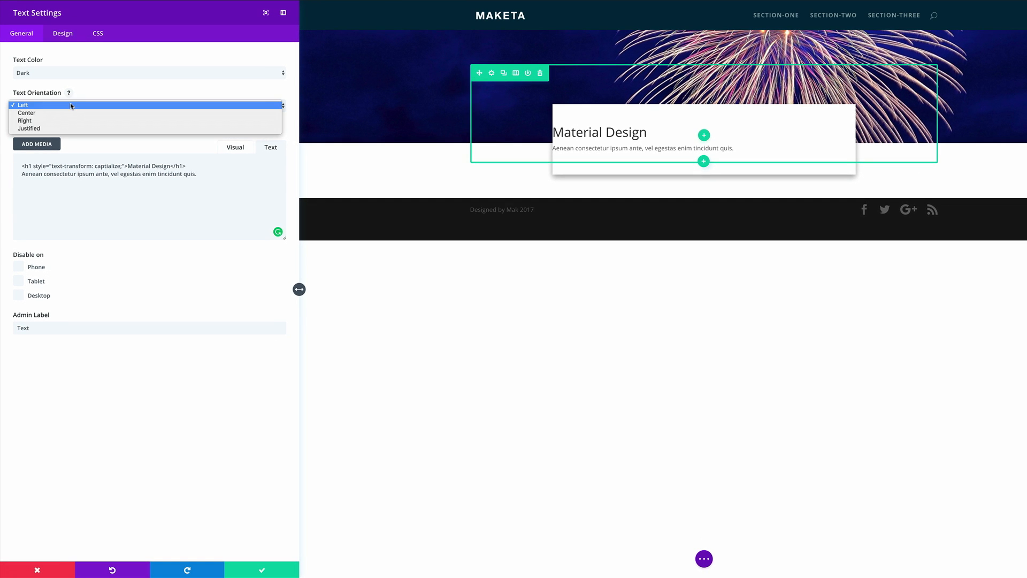
click(68, 114)
Step: Style the text module's header as bold, 40px, color #e91e63 with 2px letter spacing, and save the module
click(66, 31)
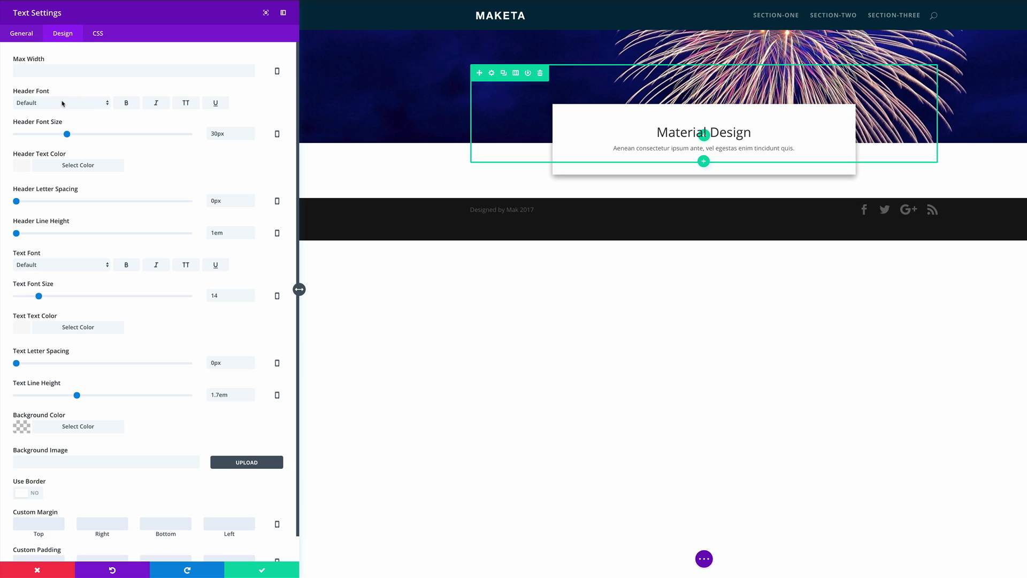
click(127, 106)
drag(71, 138, 84, 135)
click(75, 164)
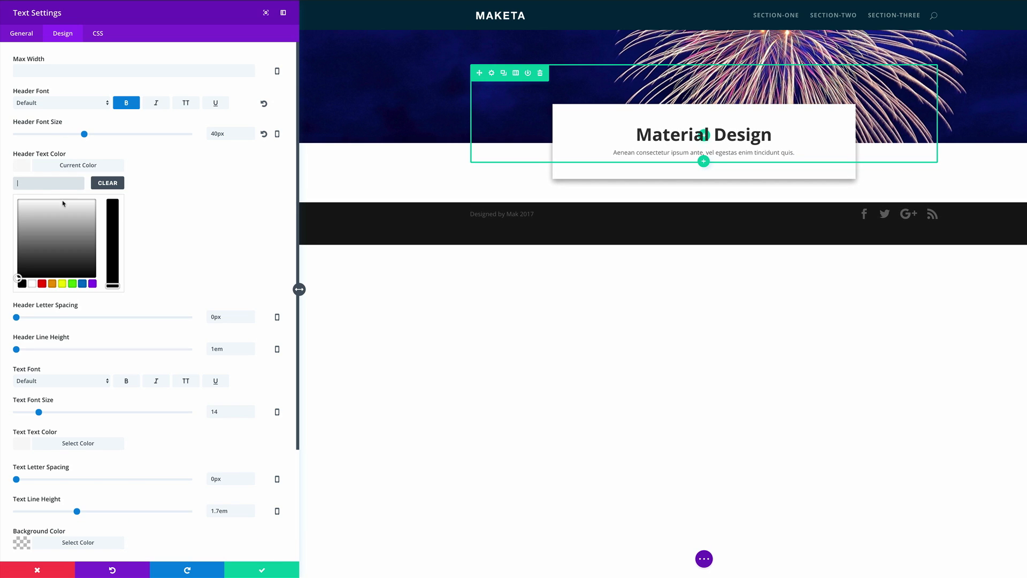
click(41, 181)
text(#e91e63)
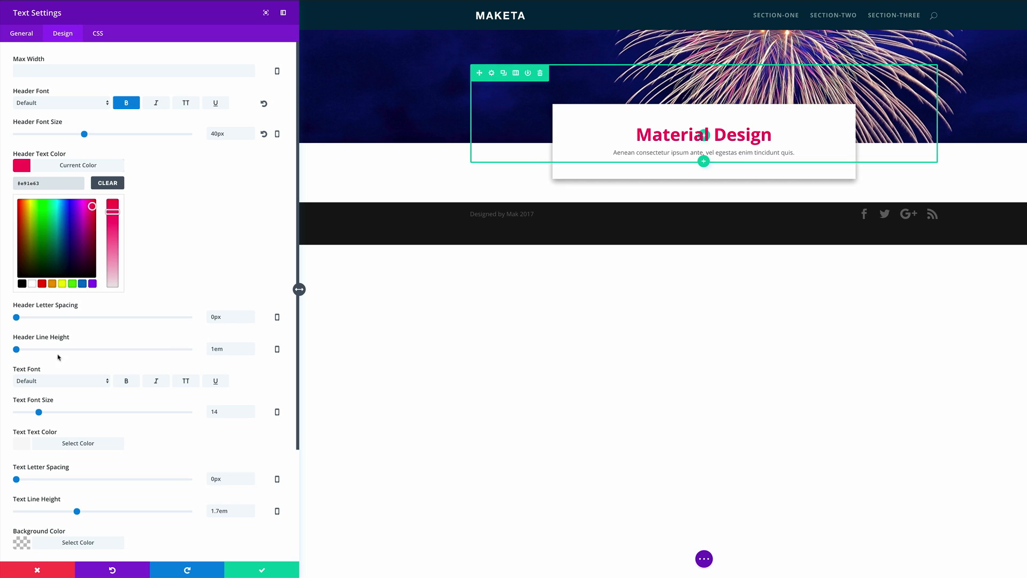
drag(17, 317, 20, 317)
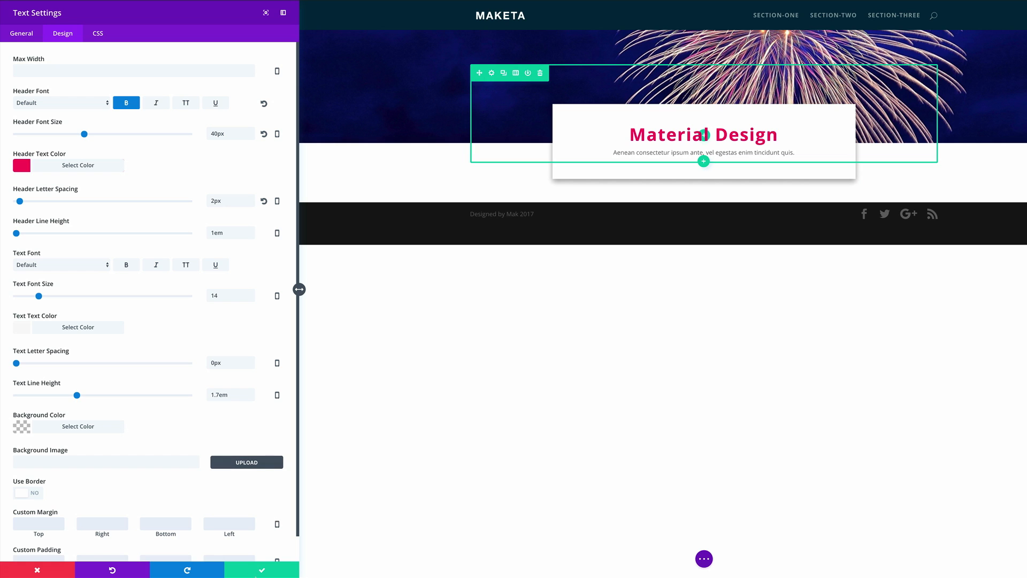
click(264, 572)
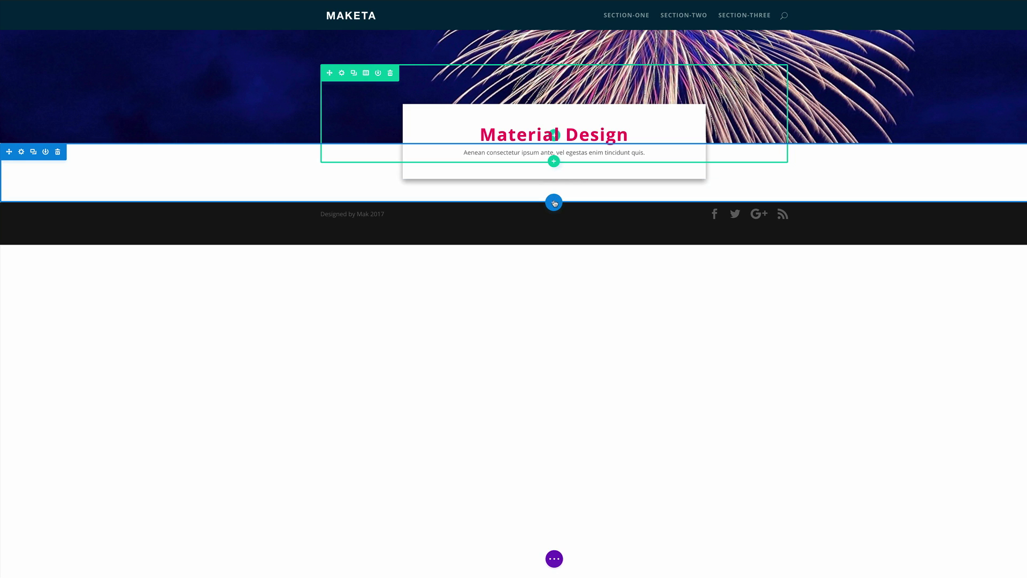
Step: Insert a regular section below the white card's section with an equal two-column row, without adding a module
click(554, 203)
click(501, 175)
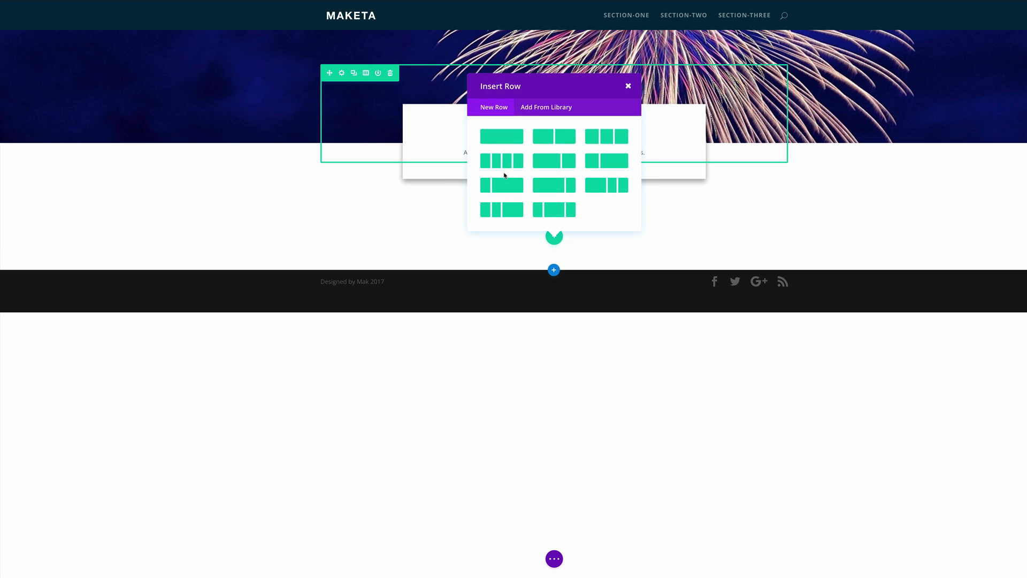
click(559, 135)
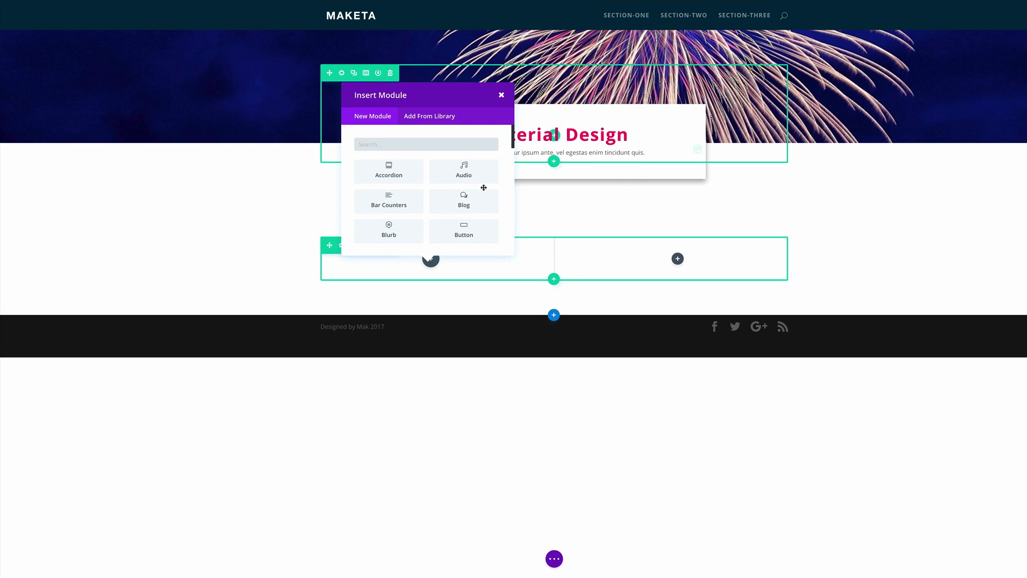
click(502, 96)
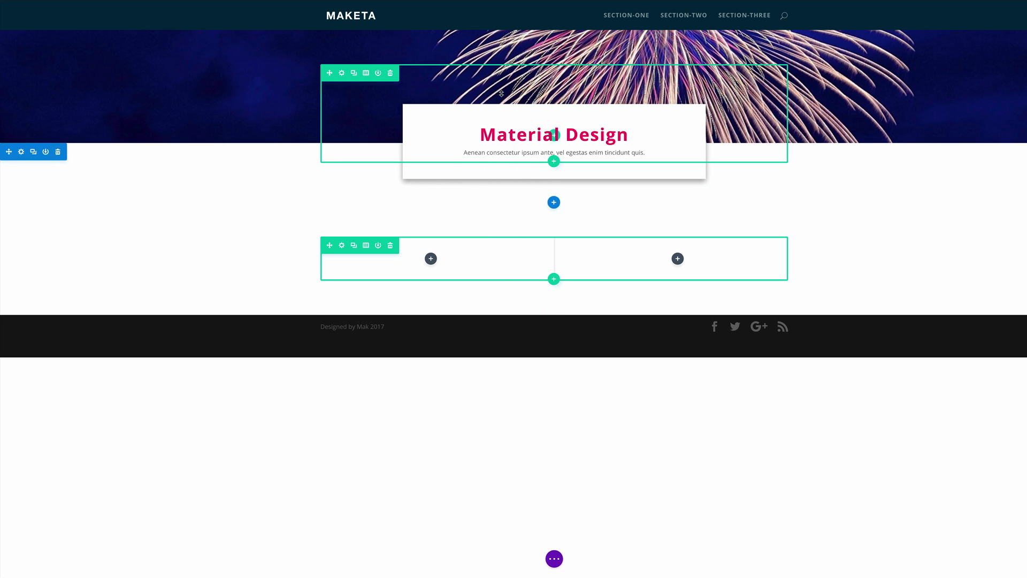
Step: Set the two-column row's custom padding to 0px top, 20px right and 20px left, and disable the row on phones
click(341, 244)
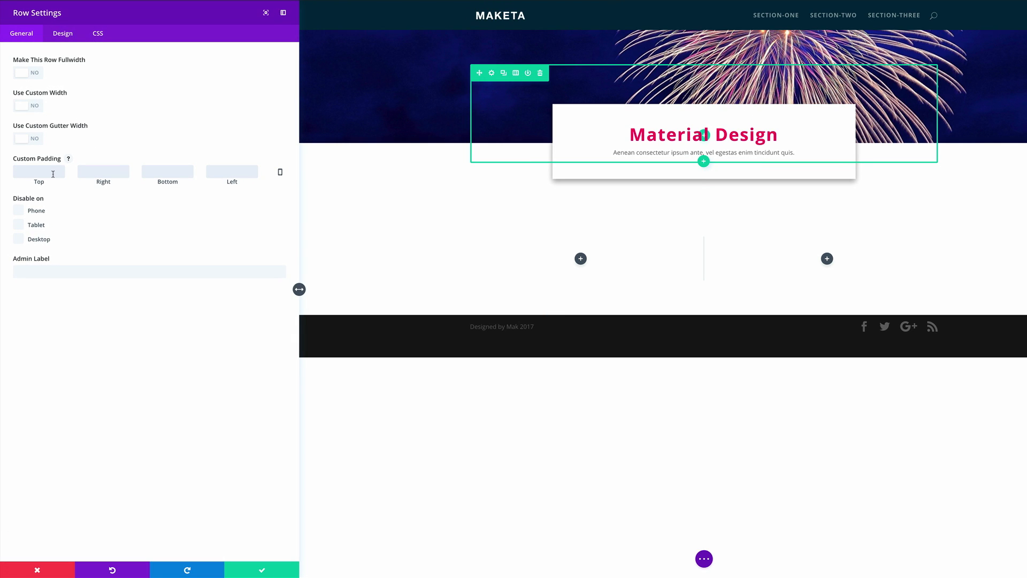
text(0)
click(91, 208)
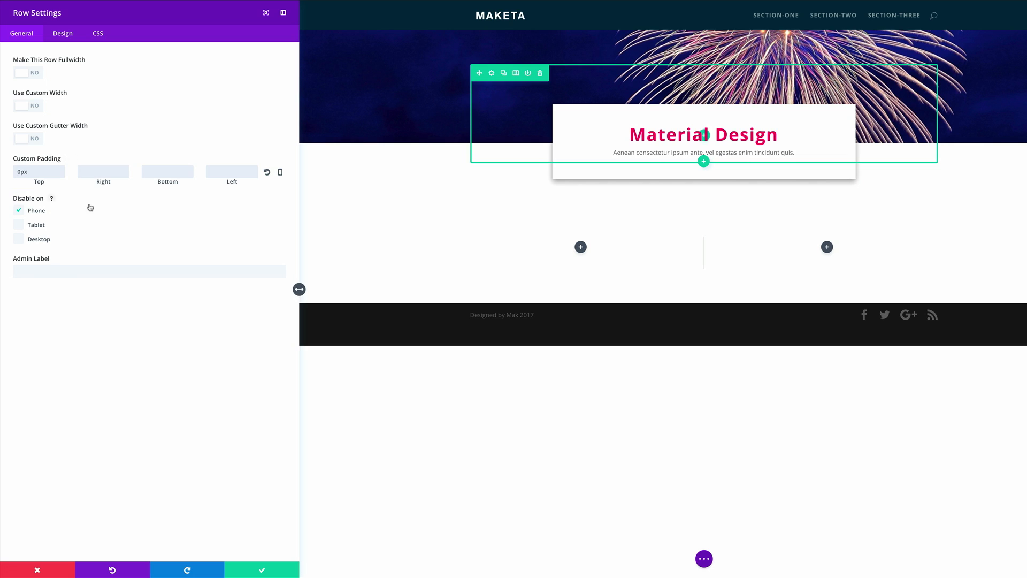
click(123, 169)
text(20)
click(238, 174)
text(20)
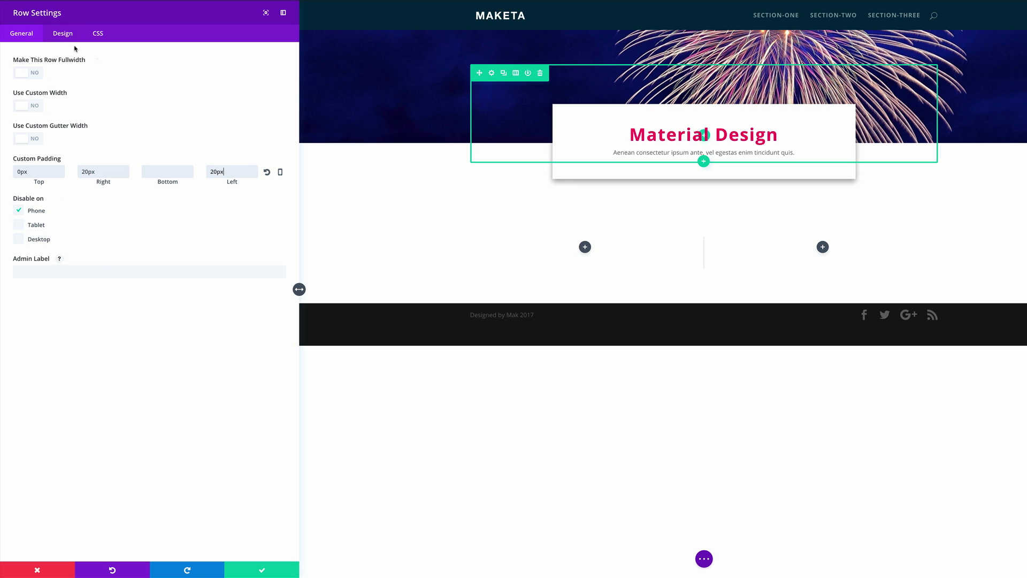
Step: Equalize the two-column row's column heights, give the row the CSS class material, and save it
click(63, 34)
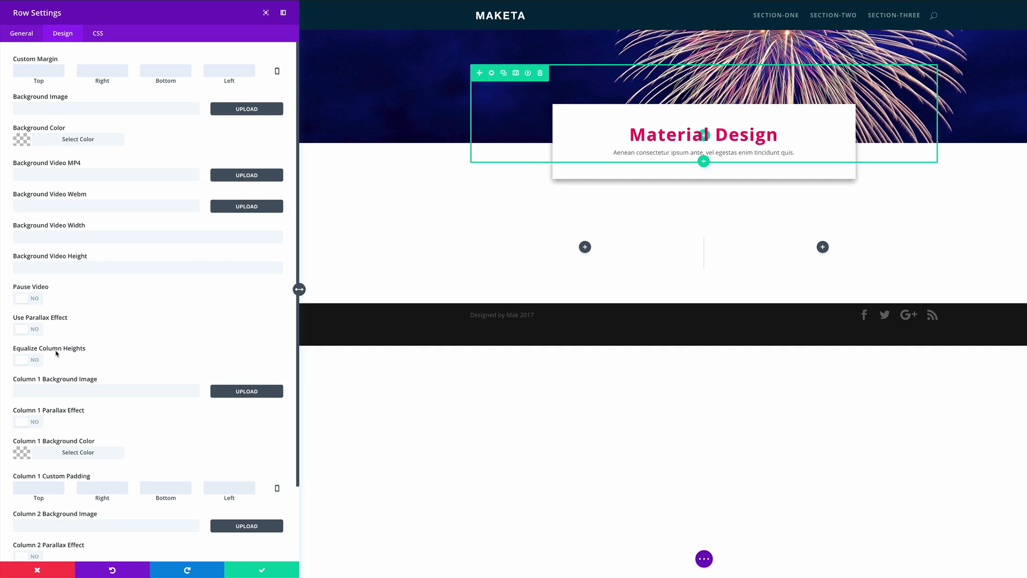
click(35, 361)
click(98, 33)
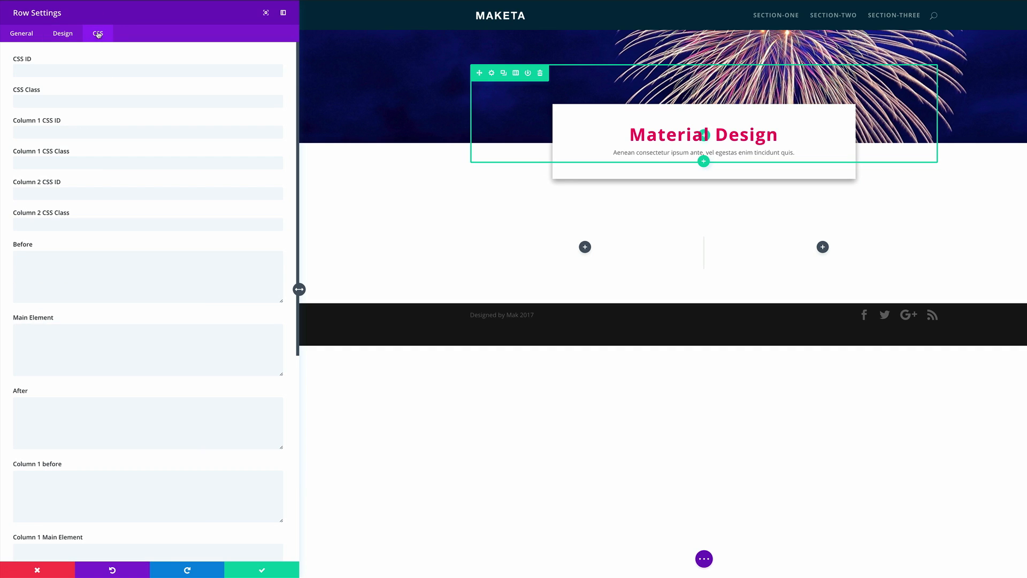
click(84, 104)
text(material)
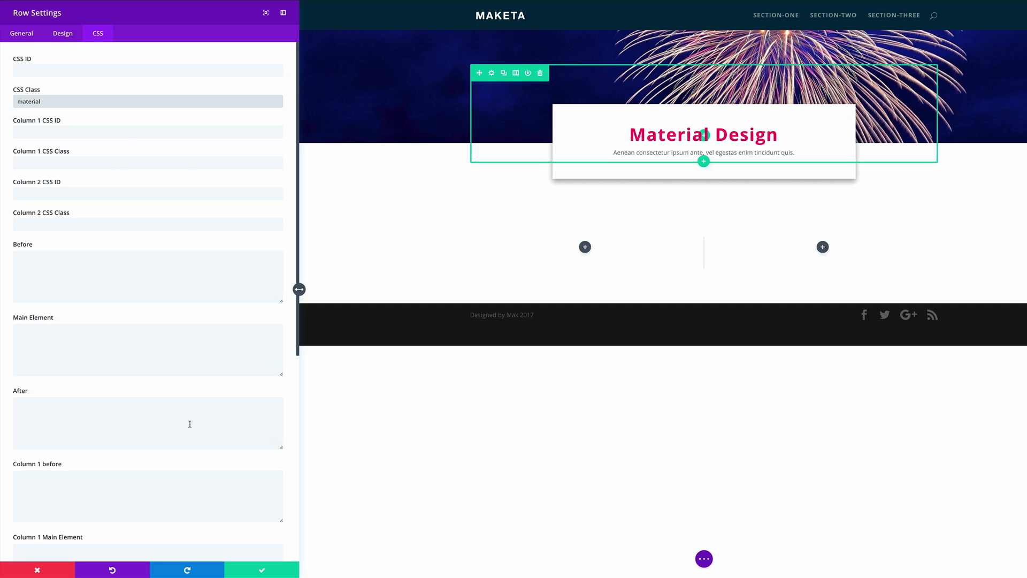
click(262, 570)
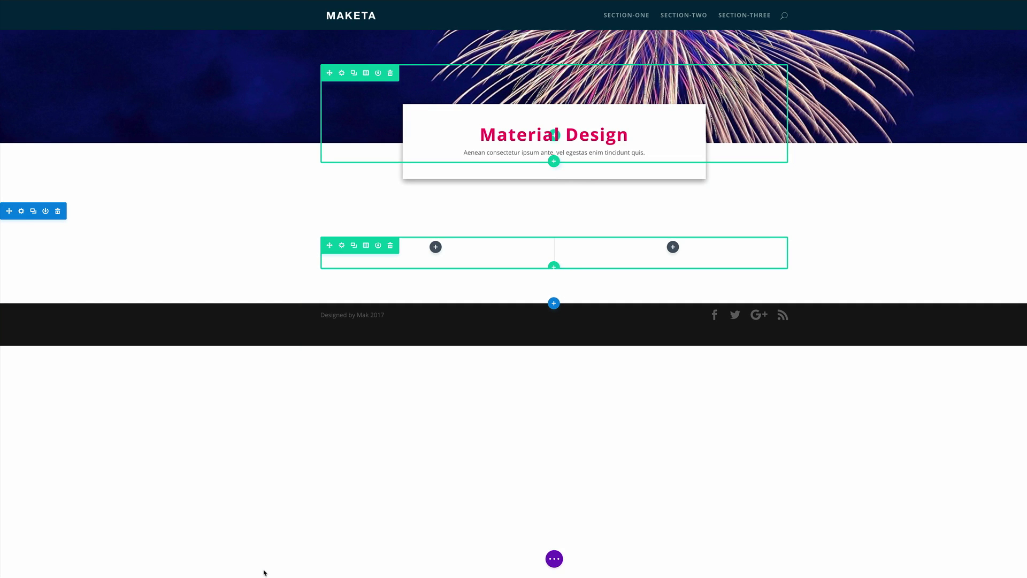
Step: Insert an Image module in the first column of the two-column row
click(436, 246)
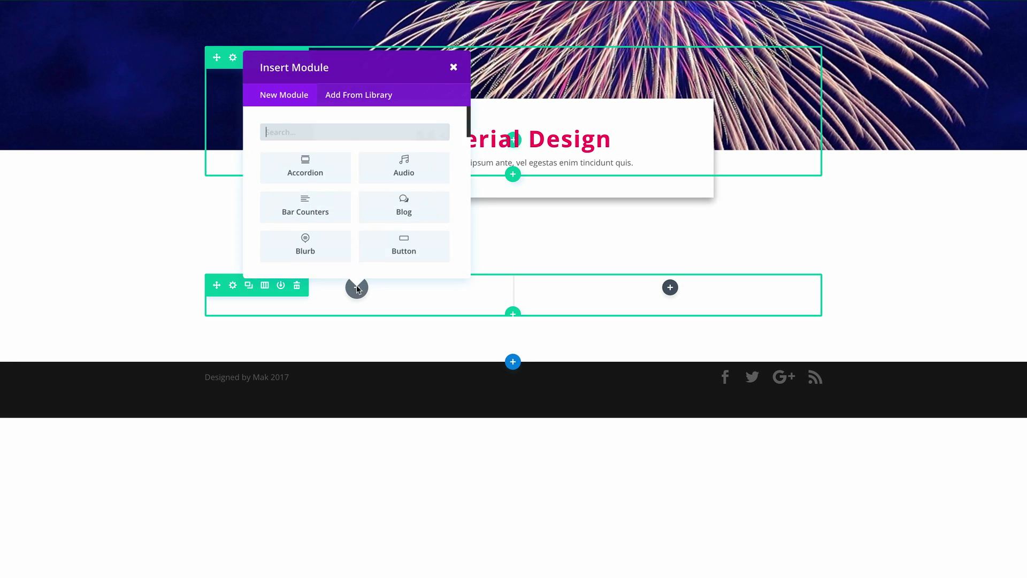
text(image)
click(346, 167)
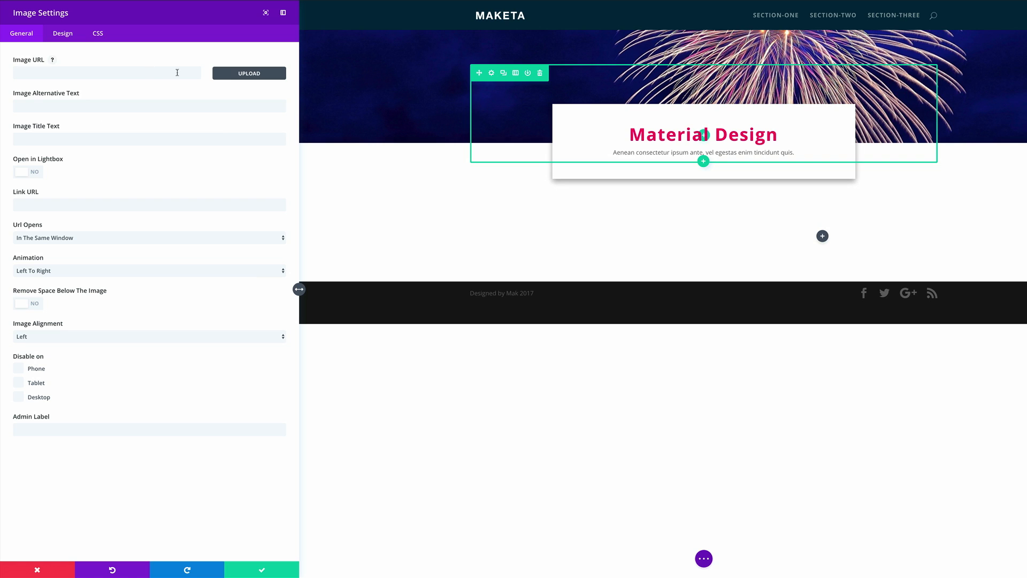
Step: Upload taxi.jpg and the JPGs directly above and below it in Downloads, and use the red-wall bicycle photo as the module's image
click(231, 75)
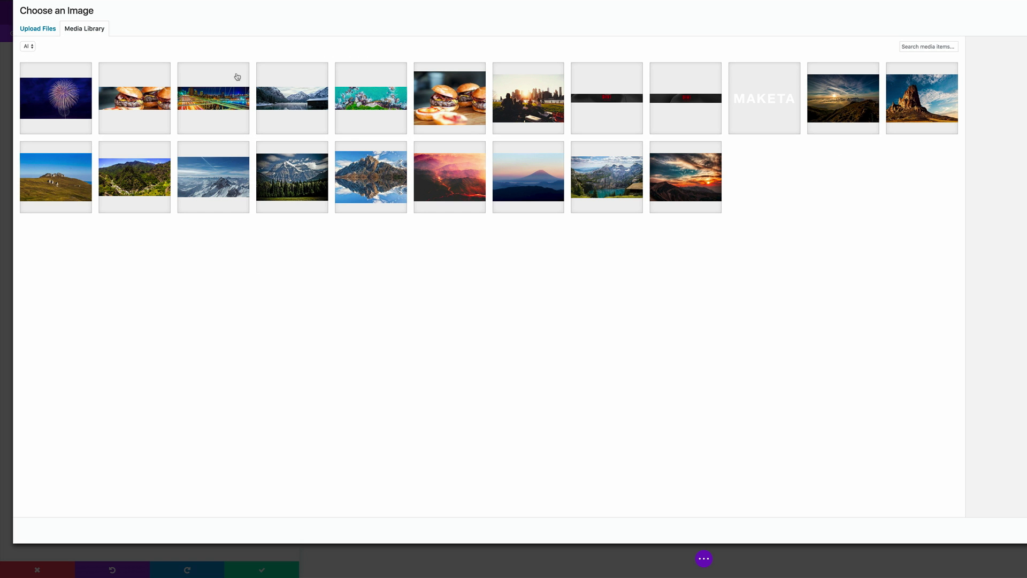
click(39, 31)
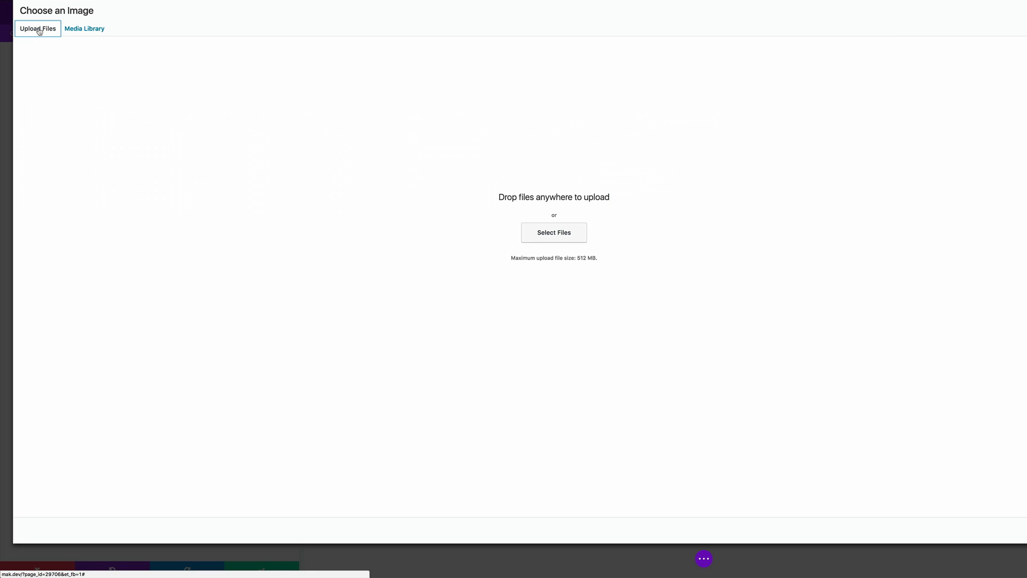
click(562, 232)
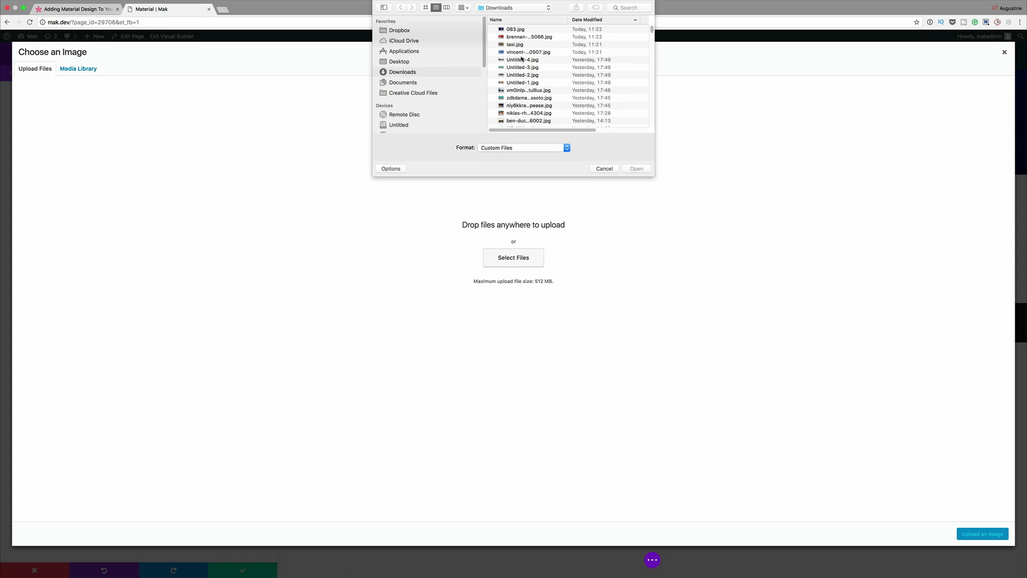
click(520, 37)
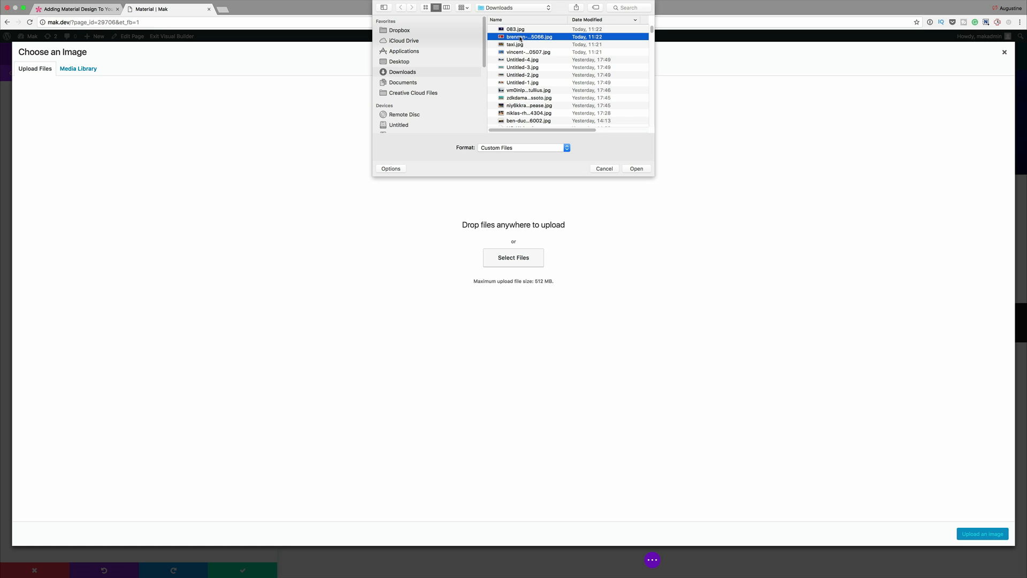
shift+click(520, 45)
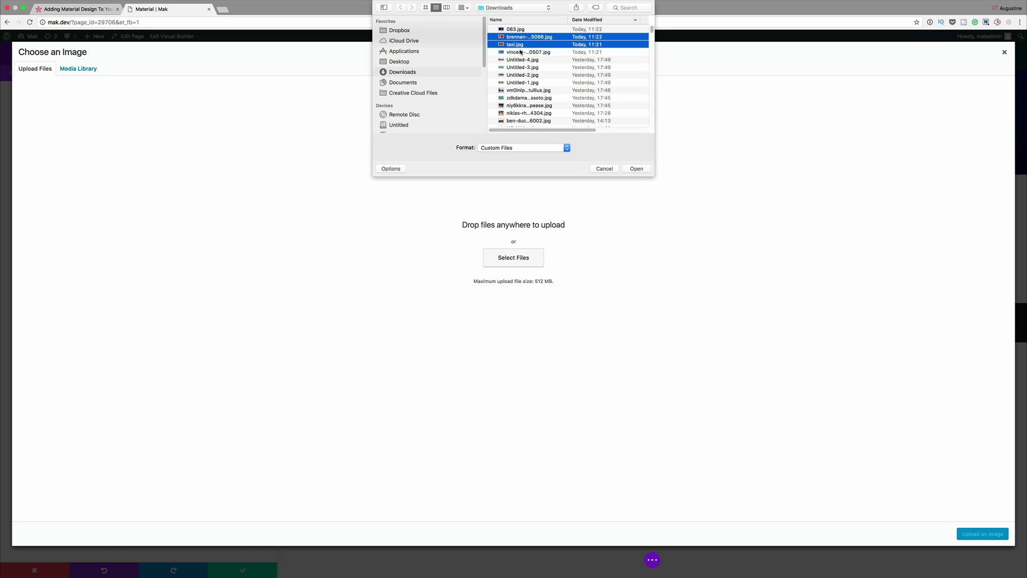
shift+click(522, 52)
click(637, 168)
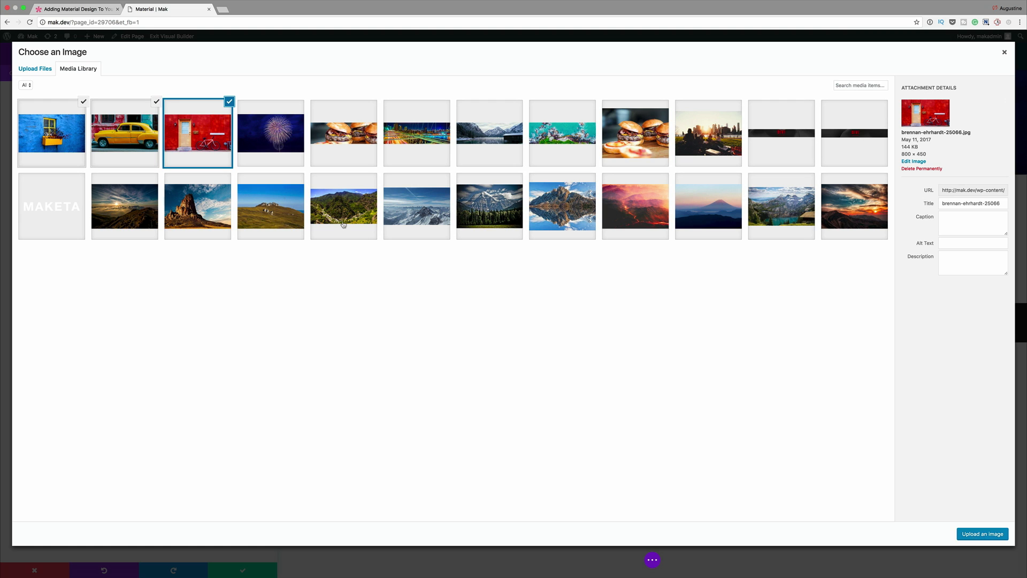
click(62, 135)
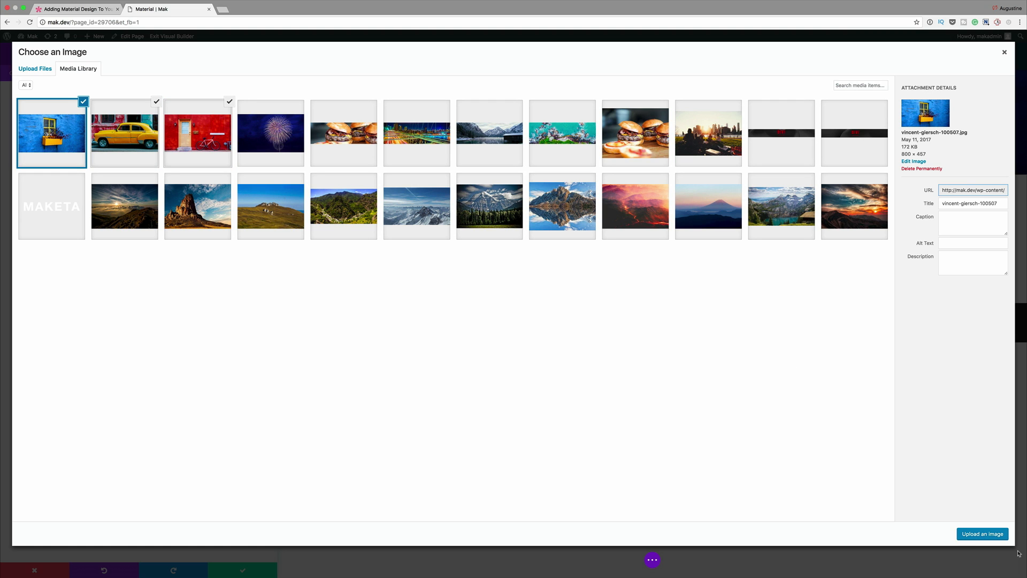
click(982, 533)
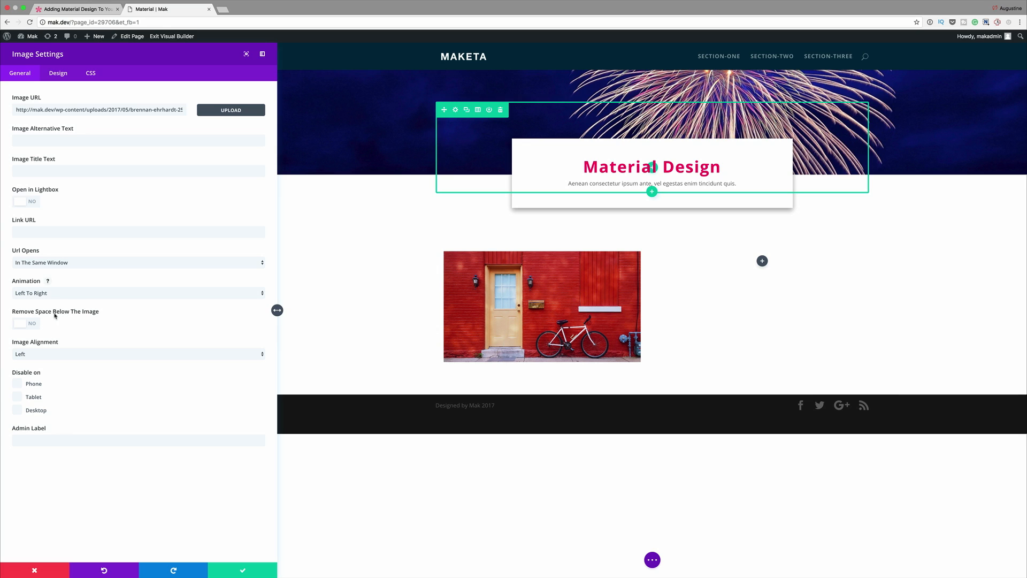
Step: Remove the space below the image, set its alignment to Center and its animation to Fade In, and save the module
click(24, 324)
click(54, 355)
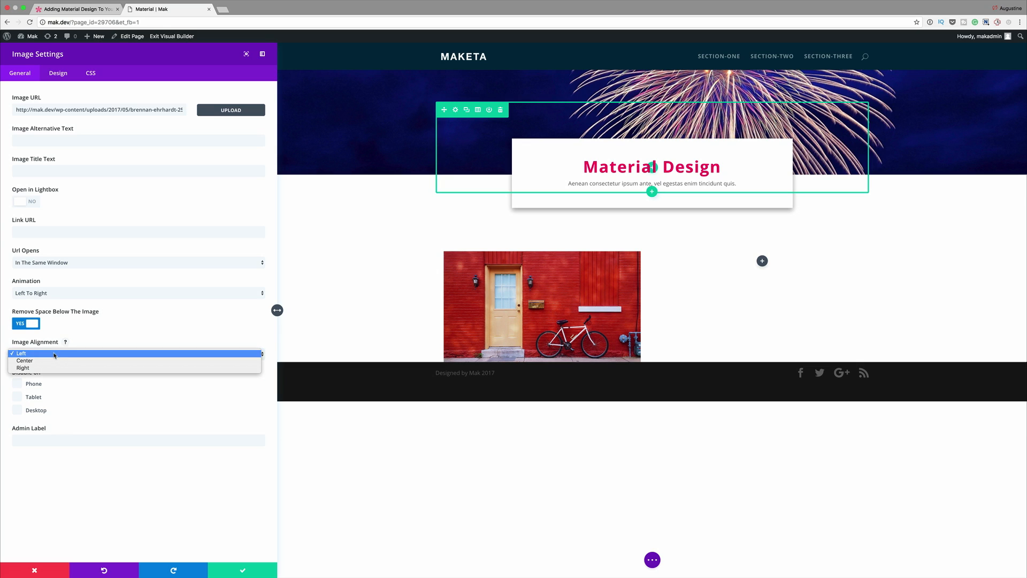
click(52, 361)
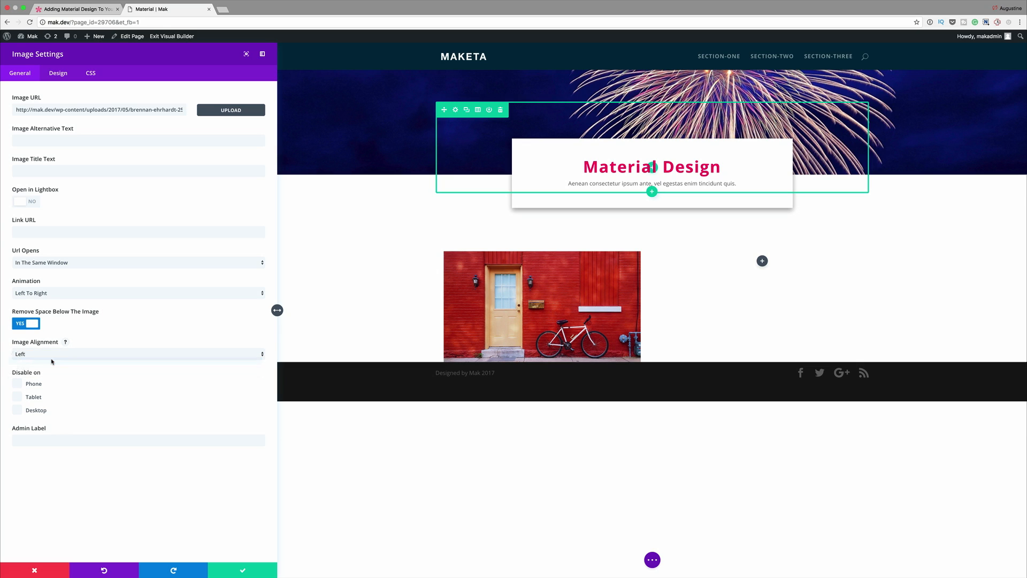
click(68, 294)
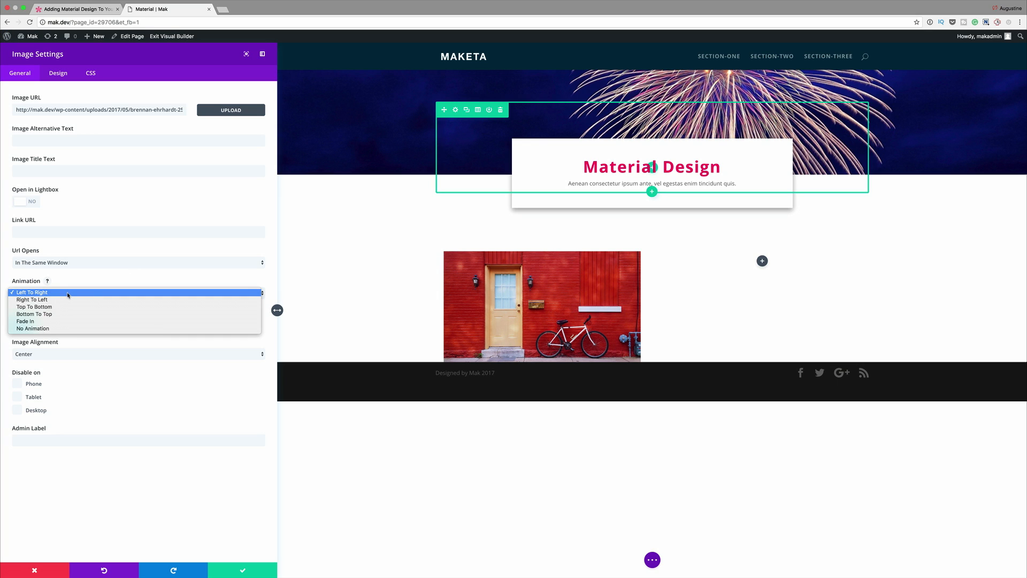
click(53, 323)
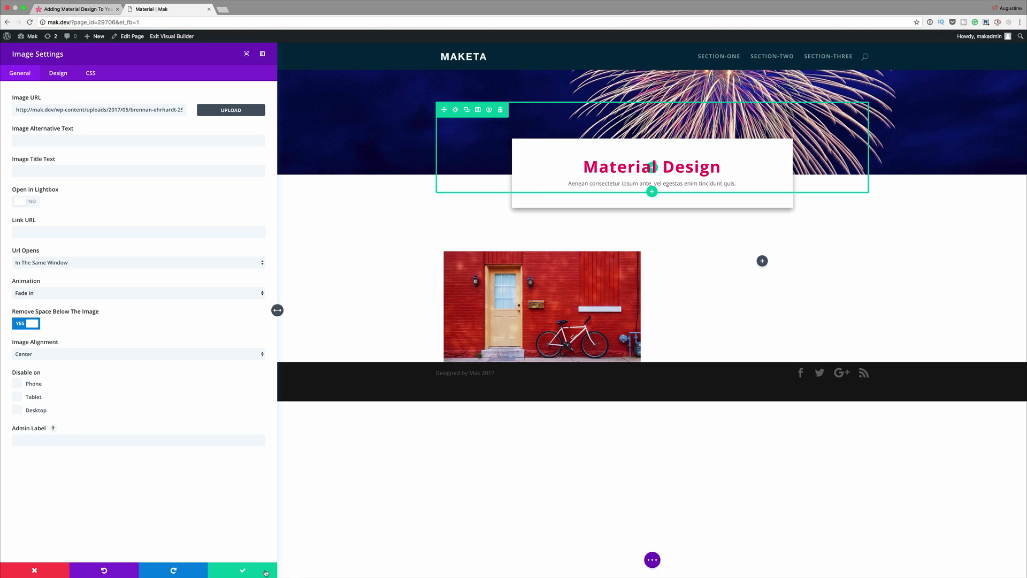
click(244, 570)
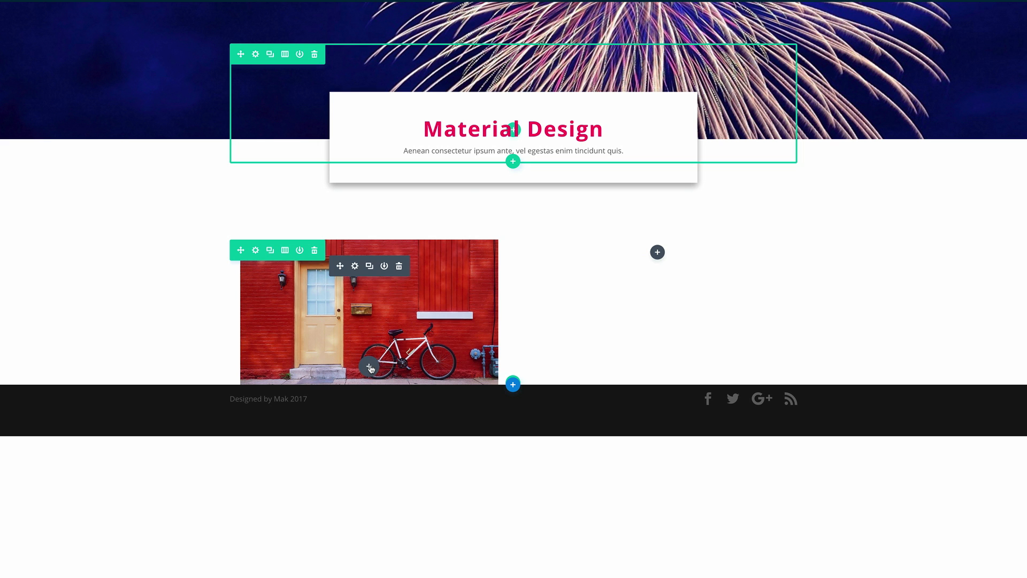
Step: Insert a Button module below the bicycle image in the first column and set its URL to #
click(370, 367)
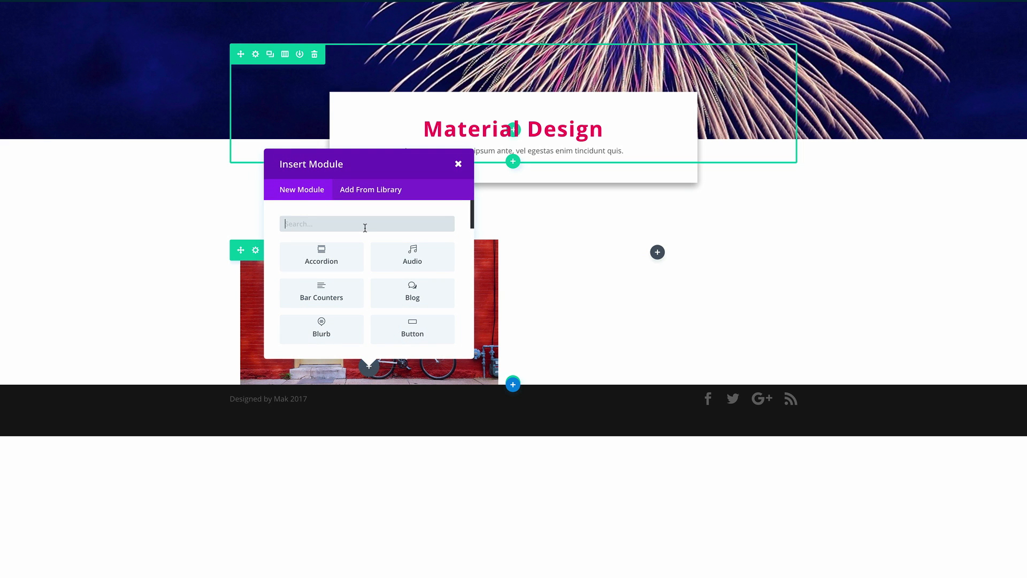
click(412, 328)
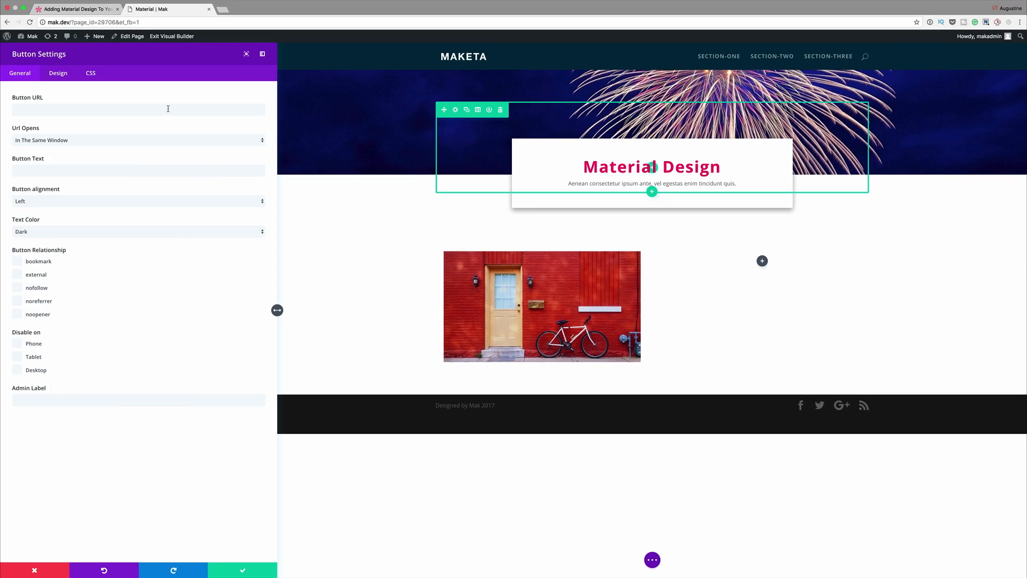
click(168, 109)
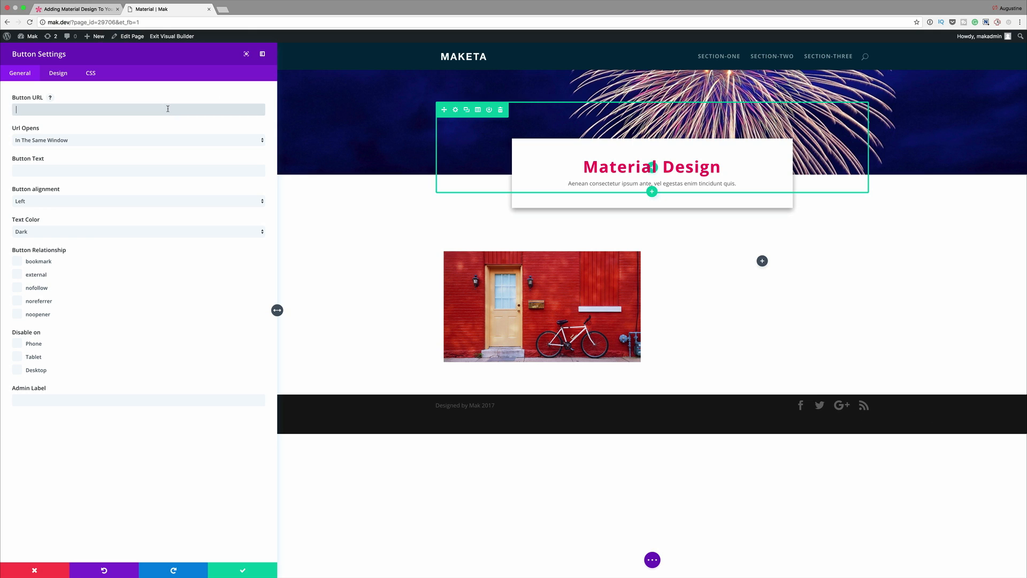
text(#)
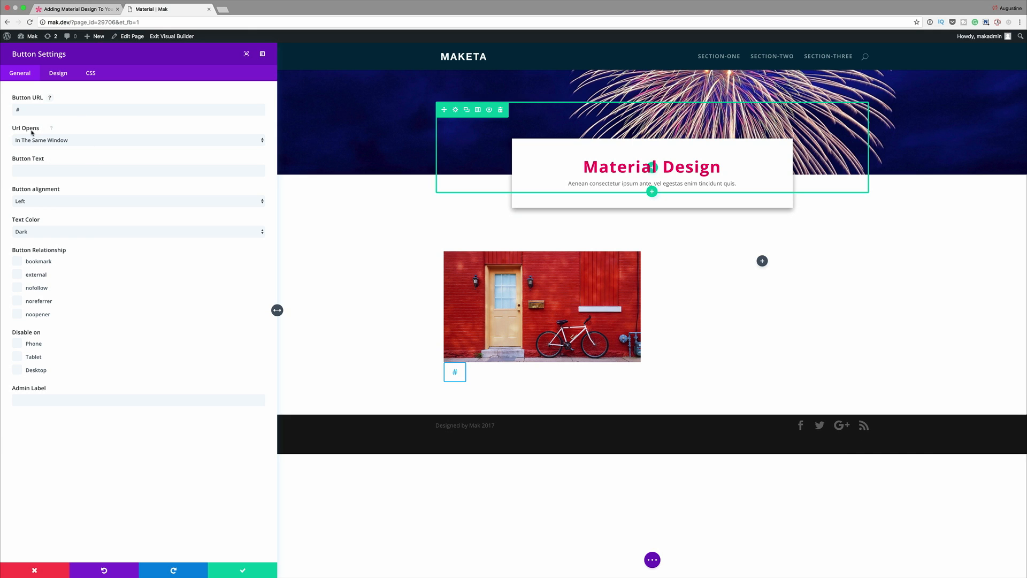
Step: Make the button link open in the new tab, set its text to More, and align it to Center
click(71, 141)
click(67, 147)
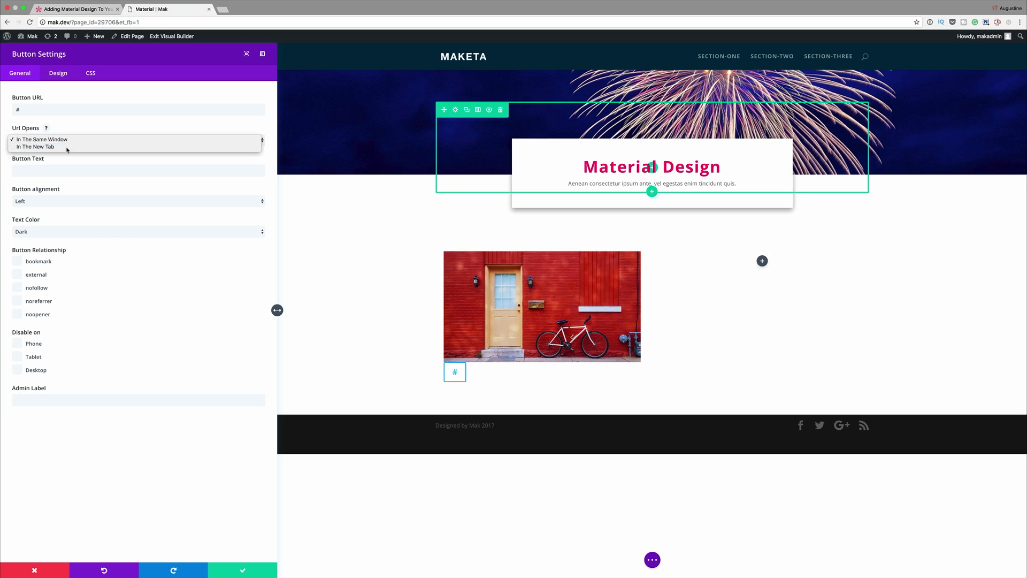
click(65, 169)
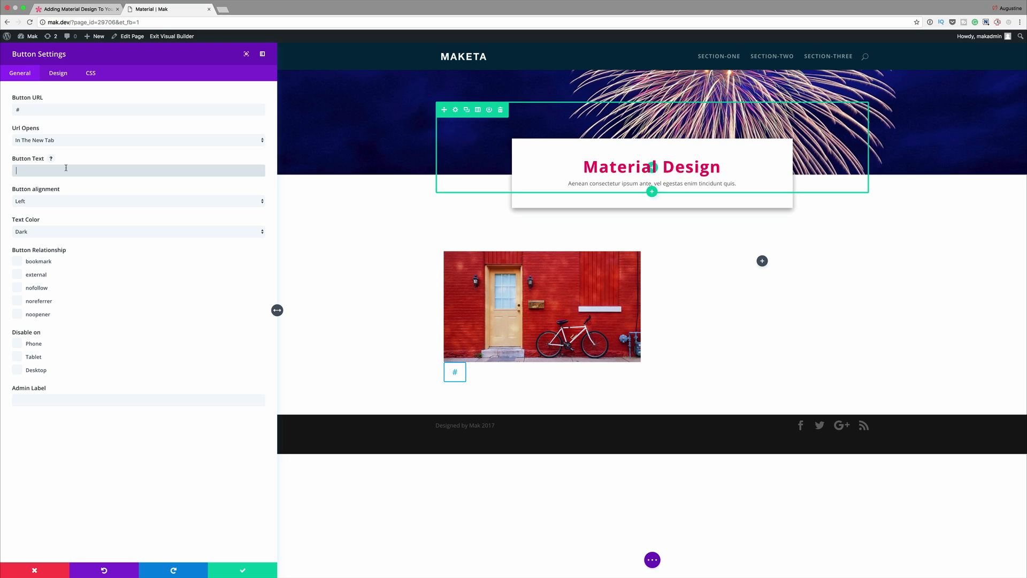
text(Mrre)
click(67, 201)
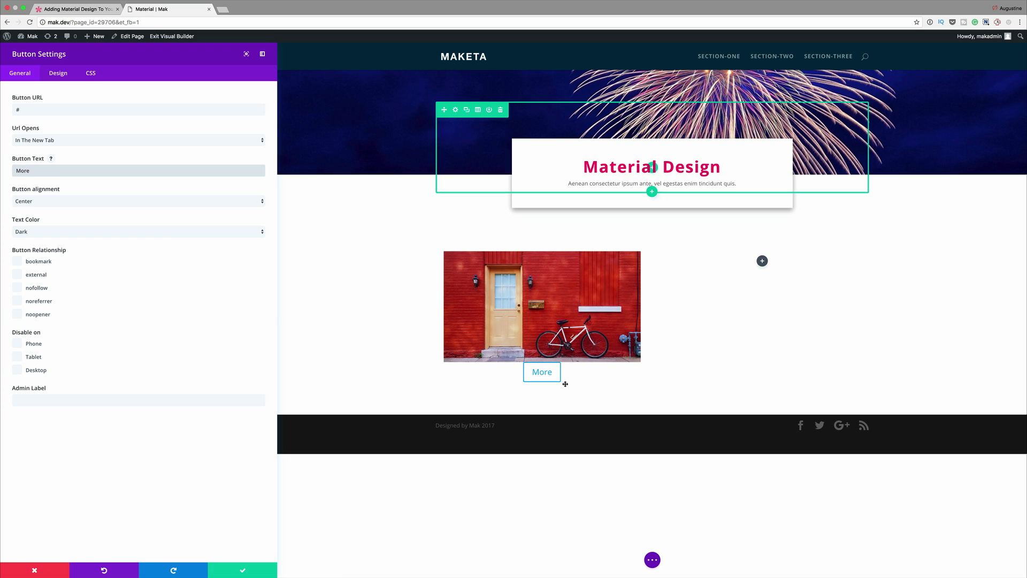
Step: Enable custom styles for the button and set its text size to 24 px
click(59, 74)
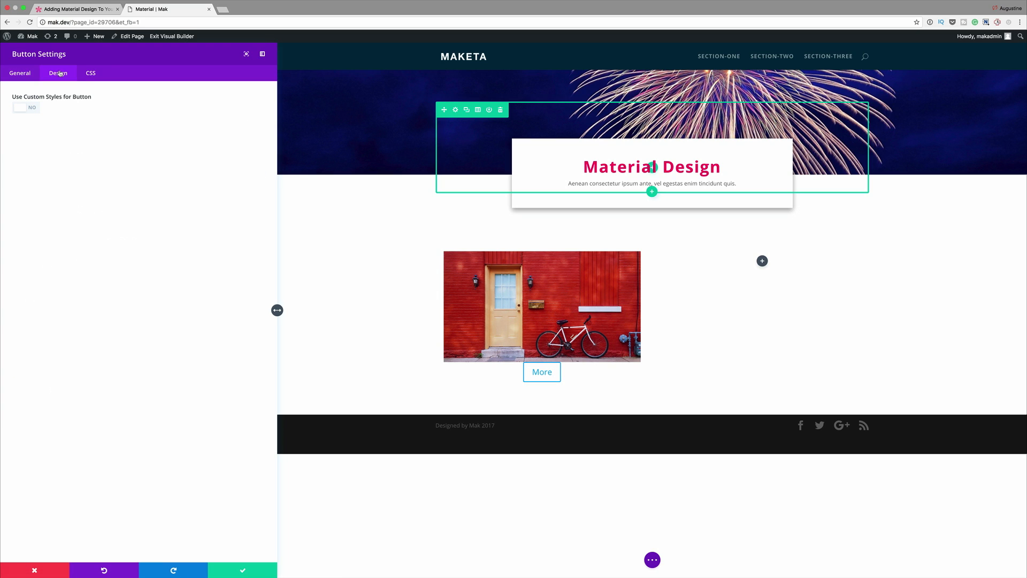
click(34, 108)
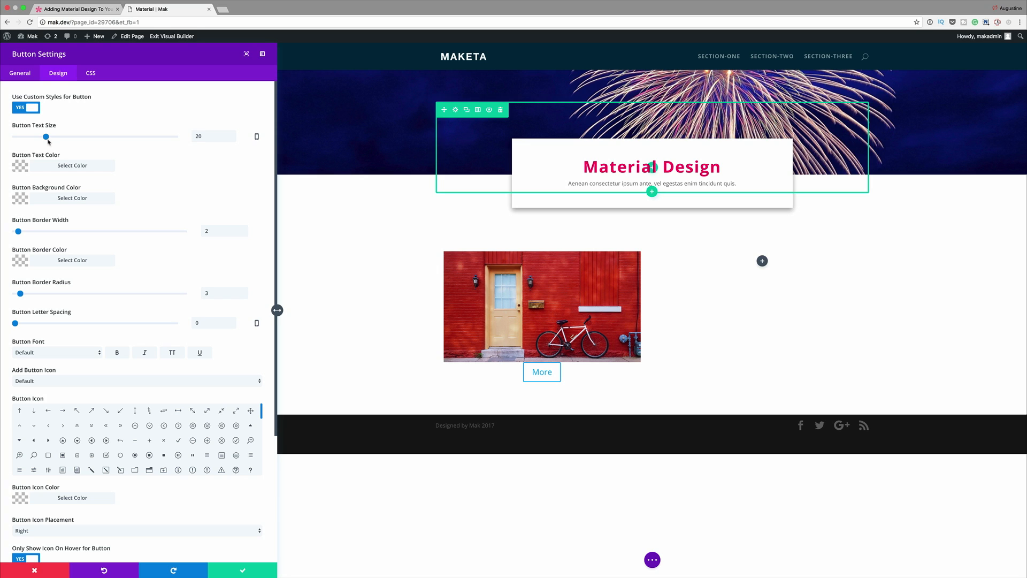
double_click(218, 135)
text(24)
Step: Set the button's text color to white and its background color to #e91e63
click(72, 165)
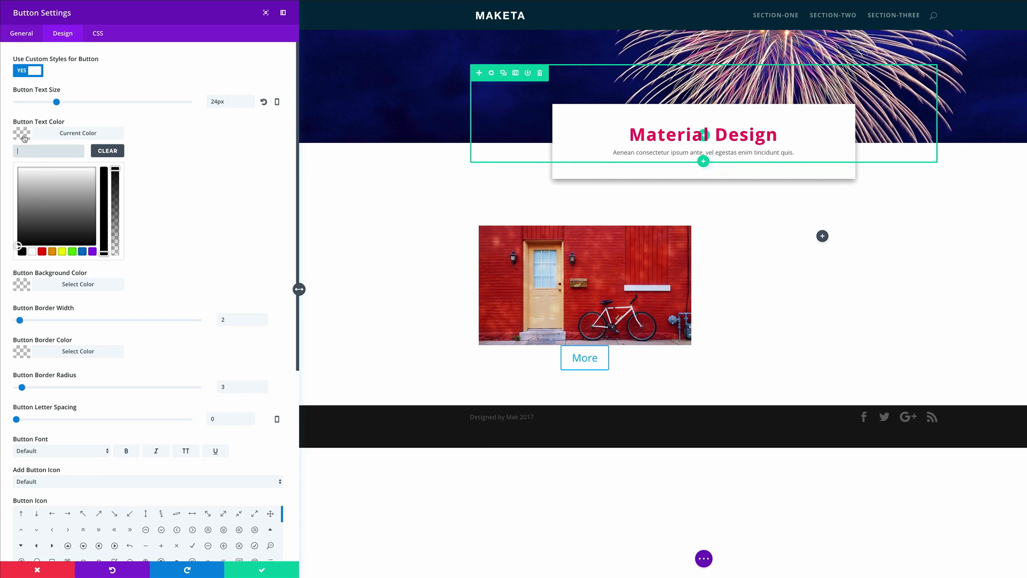
click(32, 254)
click(78, 284)
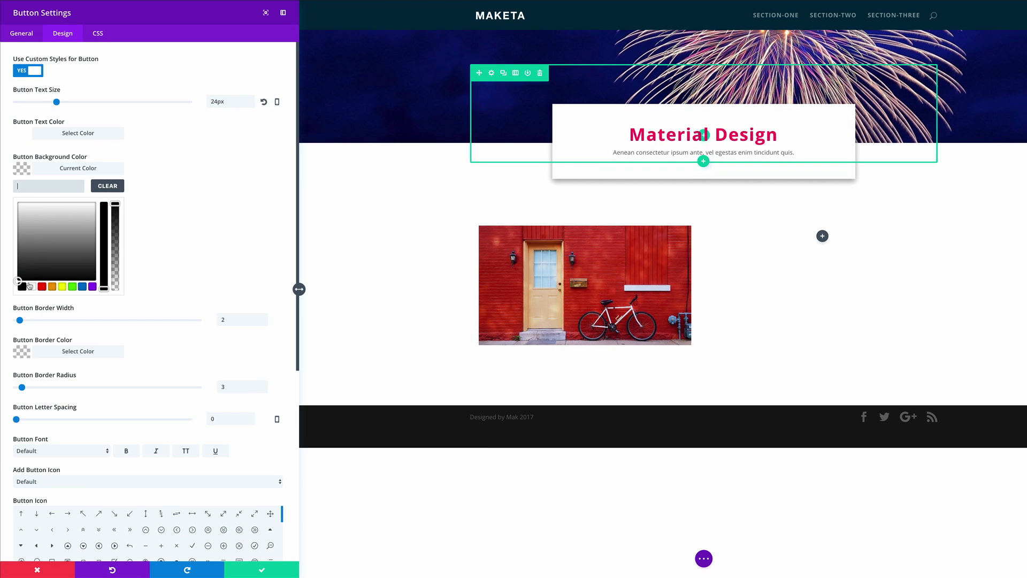
text(#e91e63)
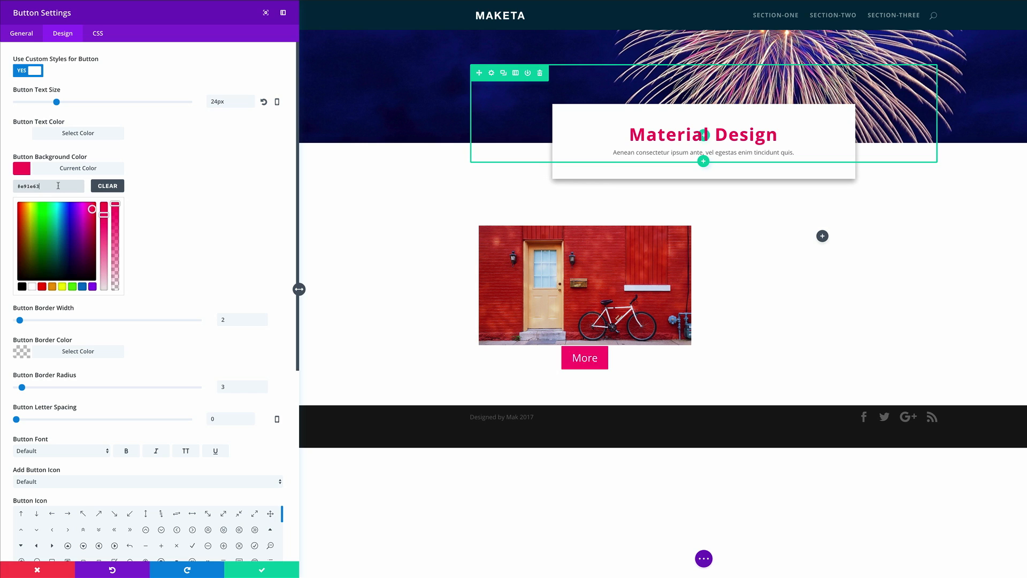
Step: Set the button's border radius and border width to 0 px
scroll(201, 182, down, 1)
scroll(204, 192, down, 1)
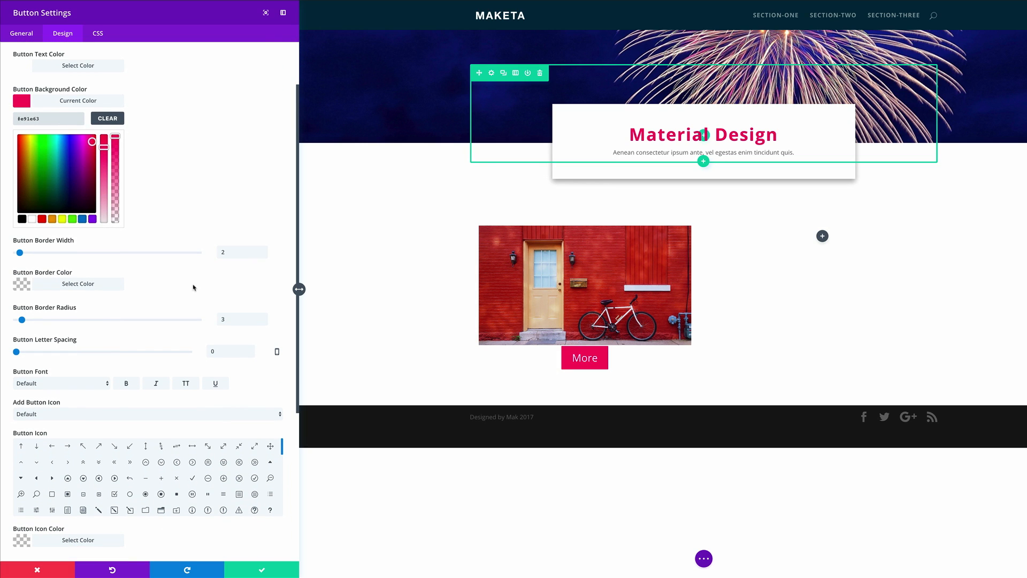
double_click(232, 317)
text(0)
double_click(235, 134)
text(0)
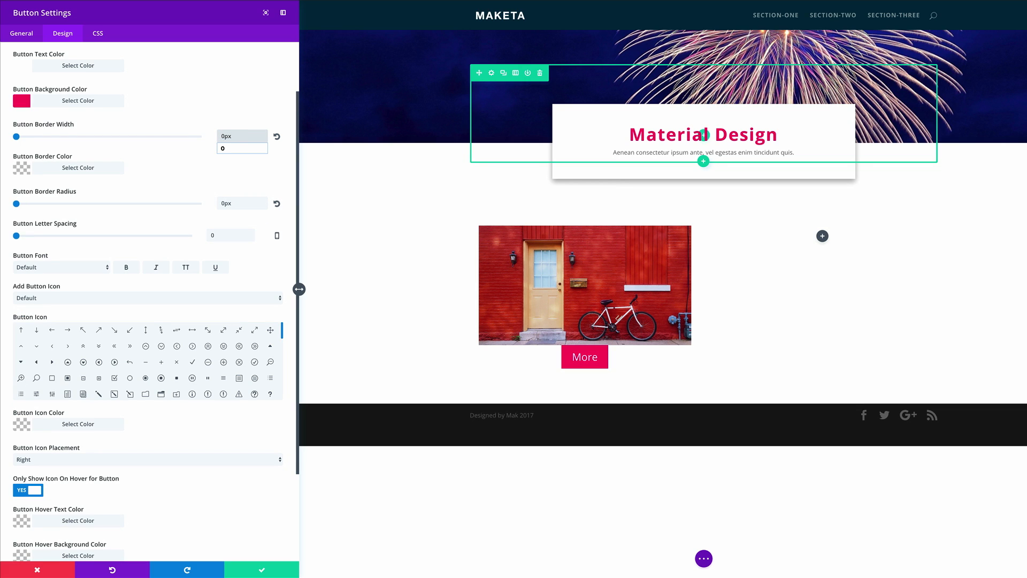
Step: Give the button the circled down-chevron icon, keep the icon shown without hovering, and save the module
scroll(210, 274, down, 1)
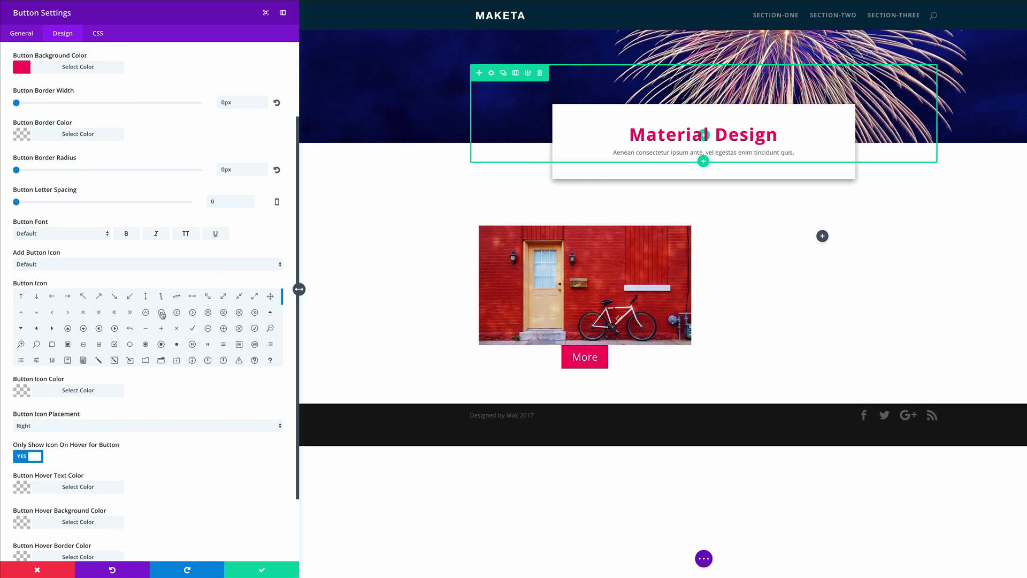
click(162, 317)
scroll(167, 383, down, 1)
scroll(167, 383, down, 1)
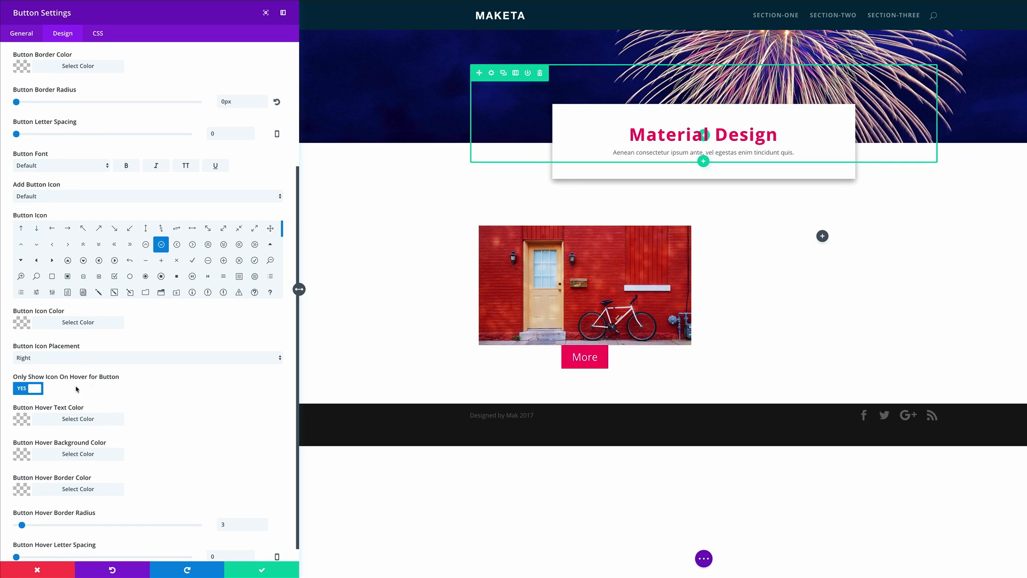
click(21, 389)
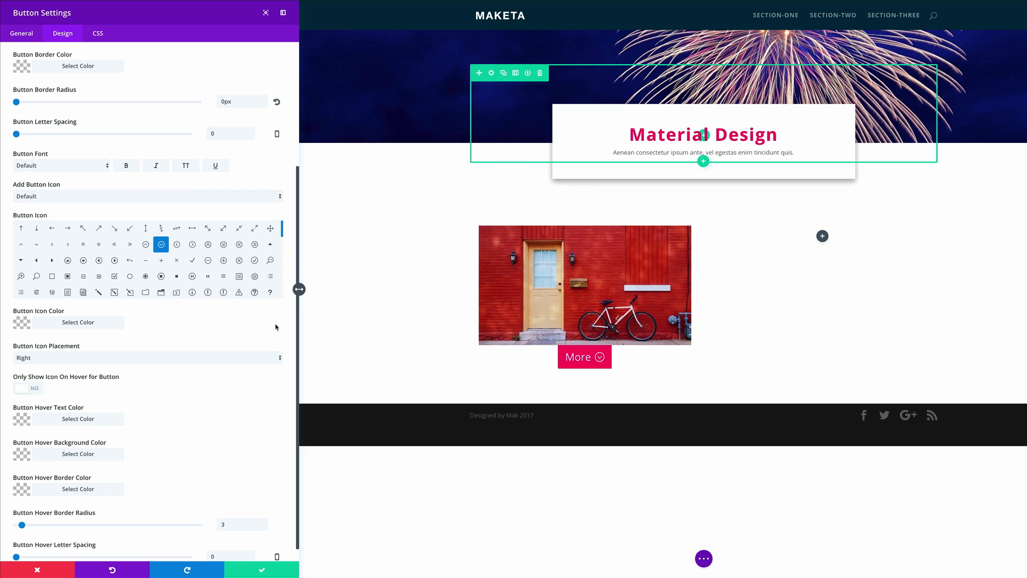
click(263, 572)
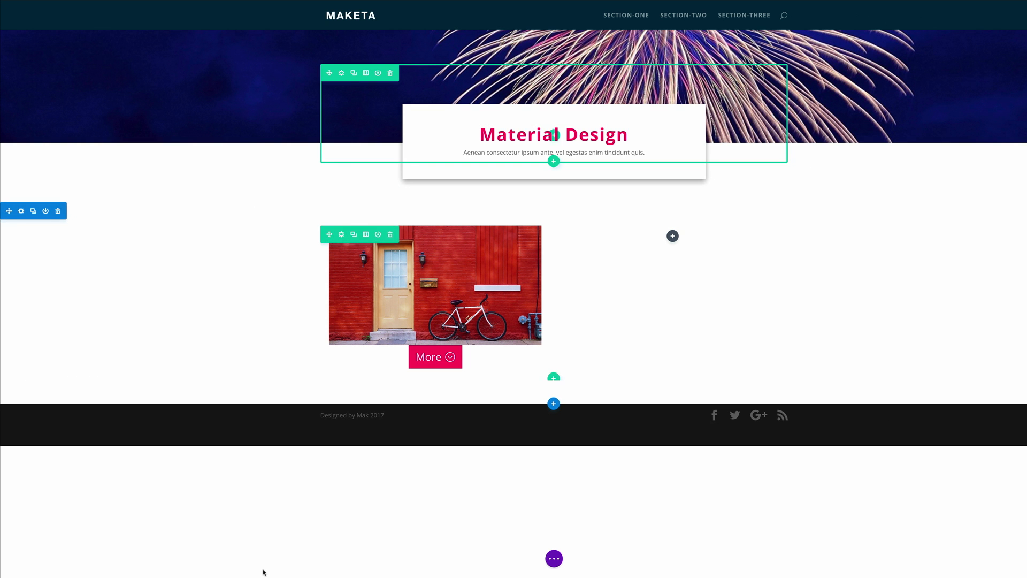
Step: Insert a Text module between the image and the button, containing the Material Design heading and Aenean sentence, with its orientation set to Center
click(435, 331)
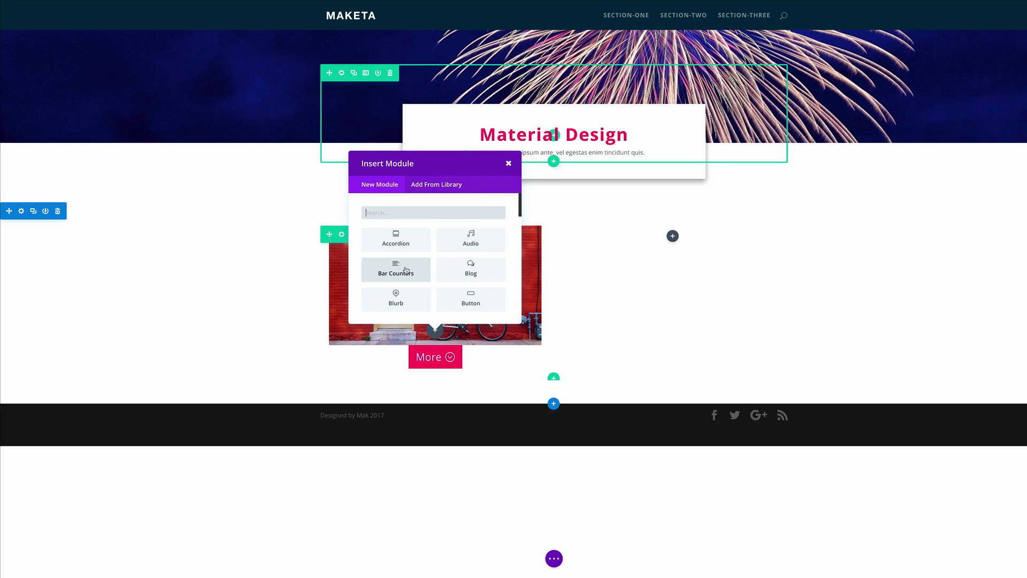
text(text)
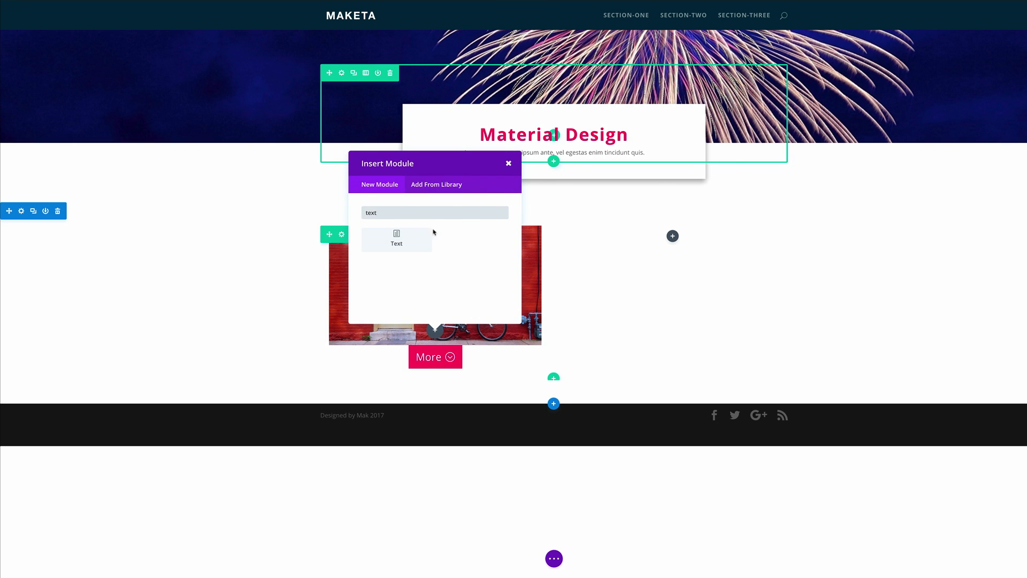
click(428, 235)
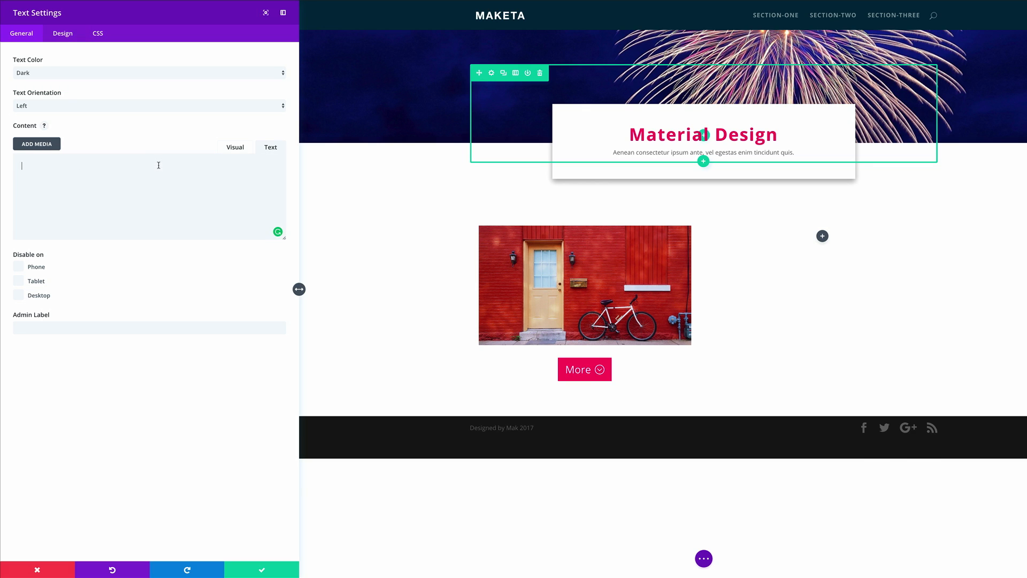
text(<h1 style="text-transform: captialize;">Material Design</h1> Aenean consectetur ipsum ante, vel egestas enim tincidunt quis.)
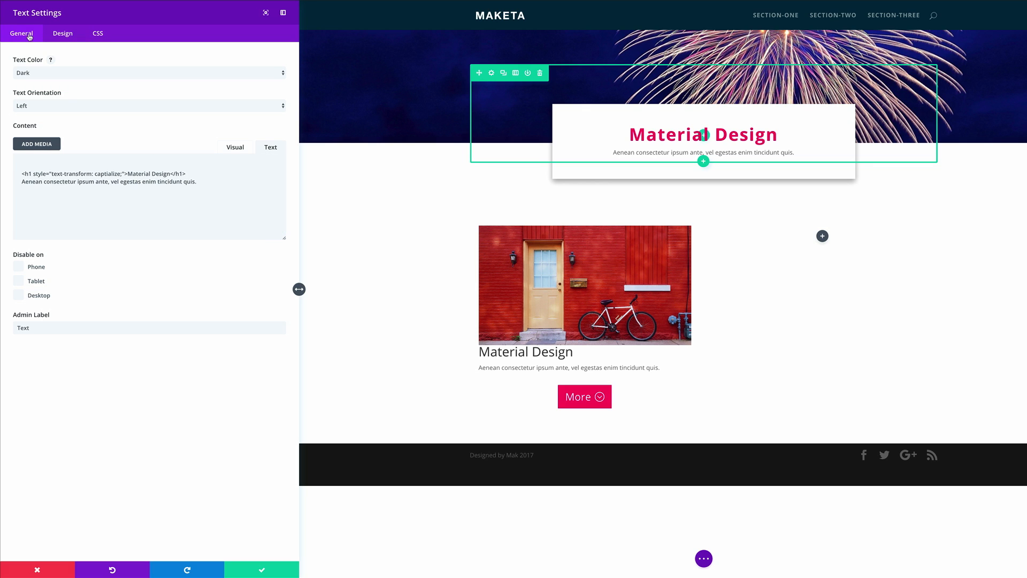
click(33, 106)
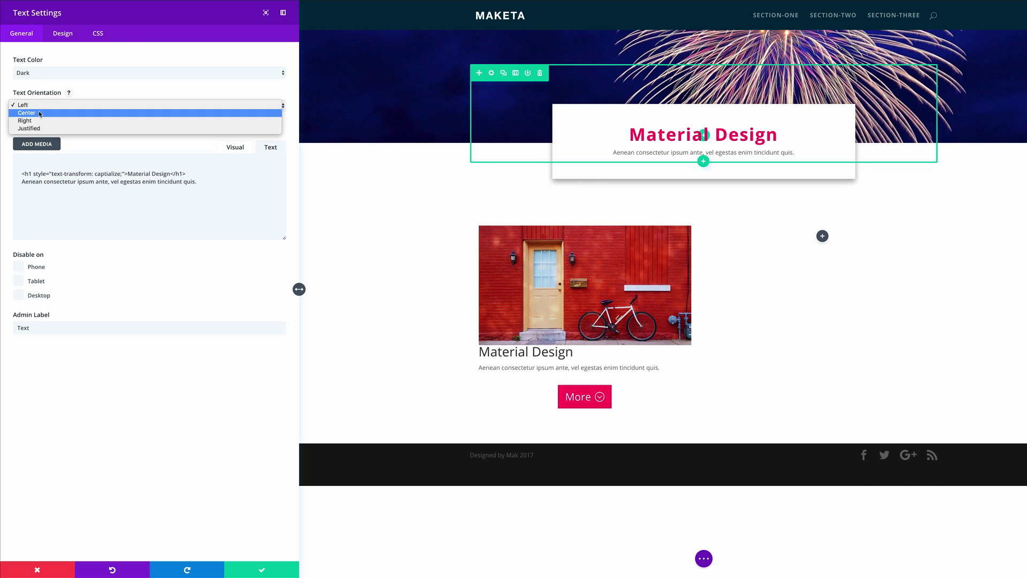
click(39, 113)
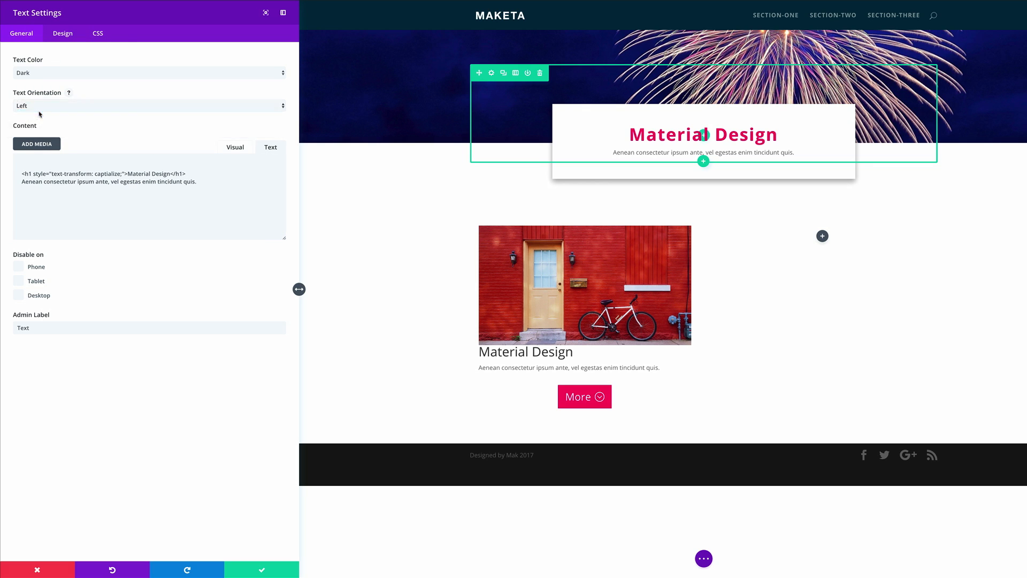
Step: Give the Text module custom padding on all sides, with 10 px at the top and right, and save it
click(67, 34)
scroll(113, 265, down, 1)
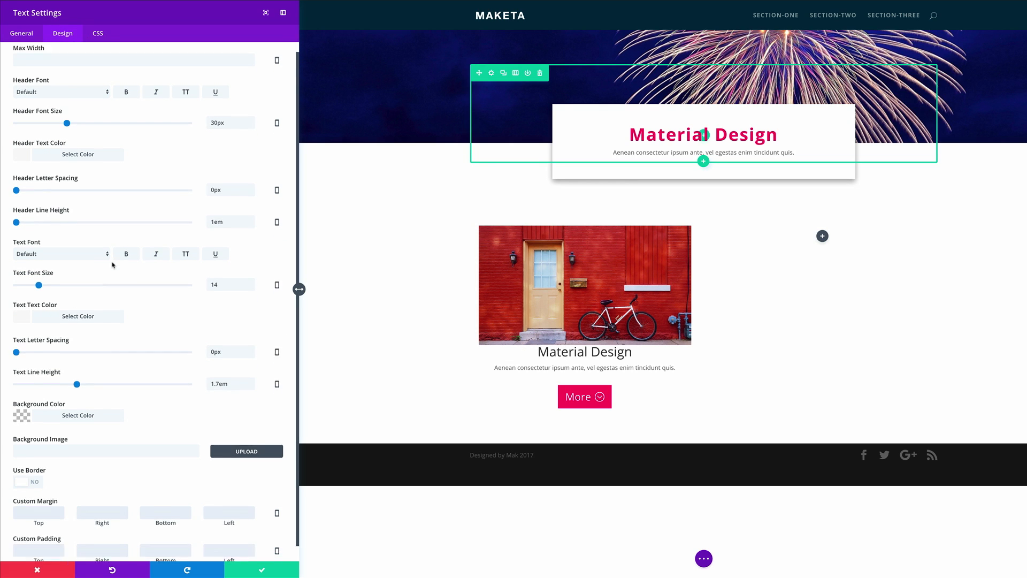
scroll(113, 265, down, 1)
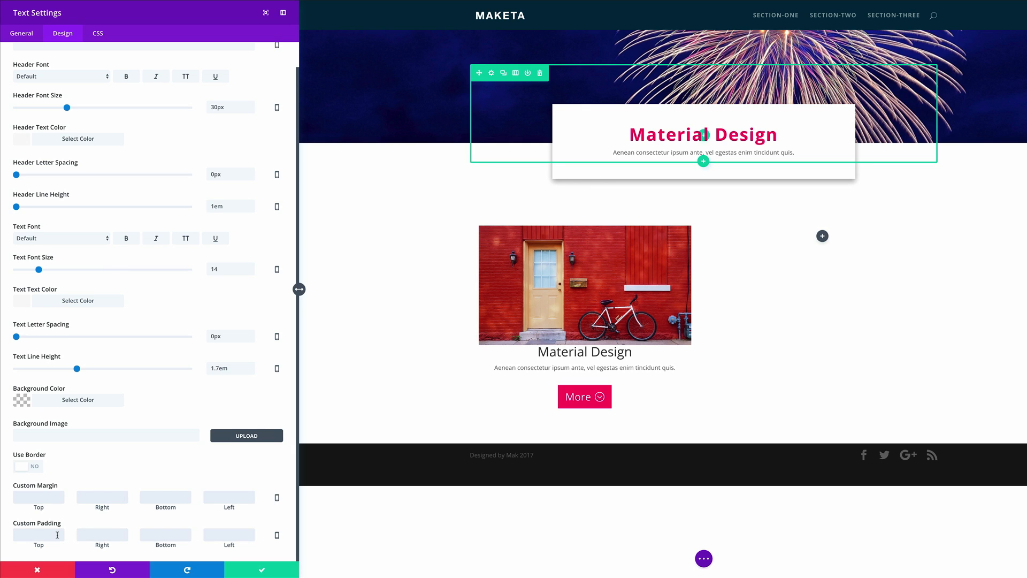
click(57, 535)
text(10)
click(97, 536)
text(10)
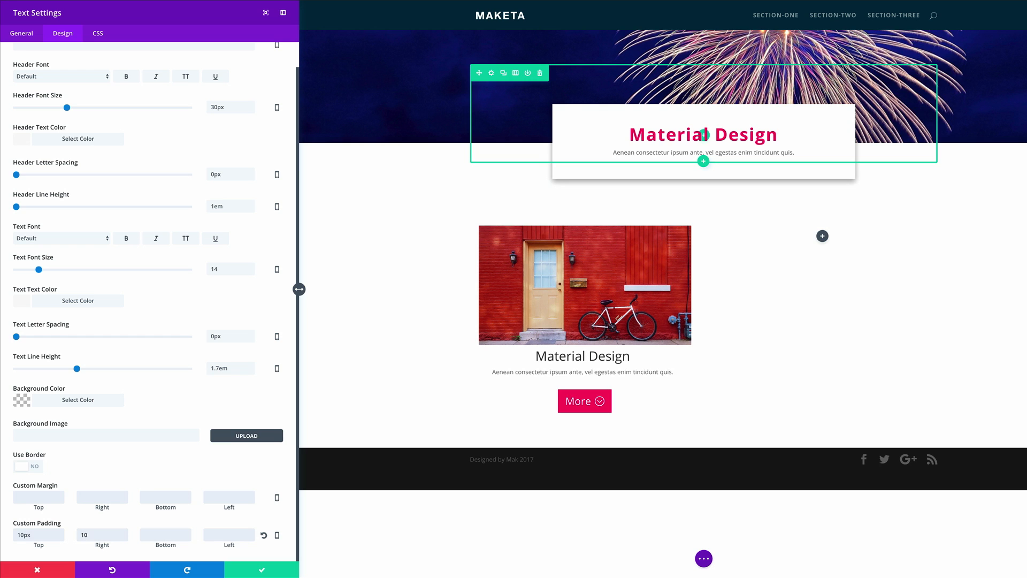
click(182, 535)
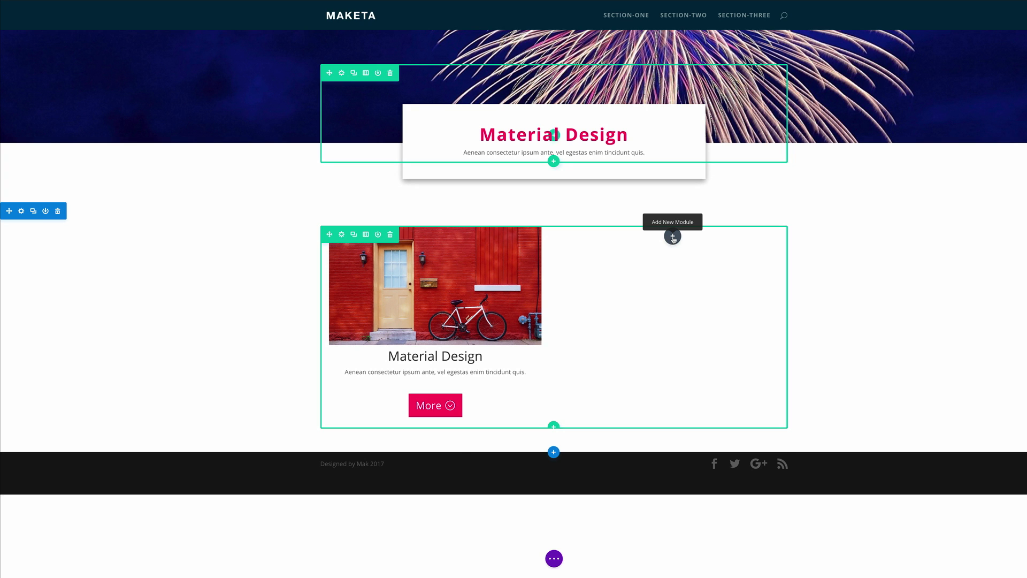
Step: Paste the bicycle image into the second column and place a duplicate of the Material Design text below it
key(ctrl+v)
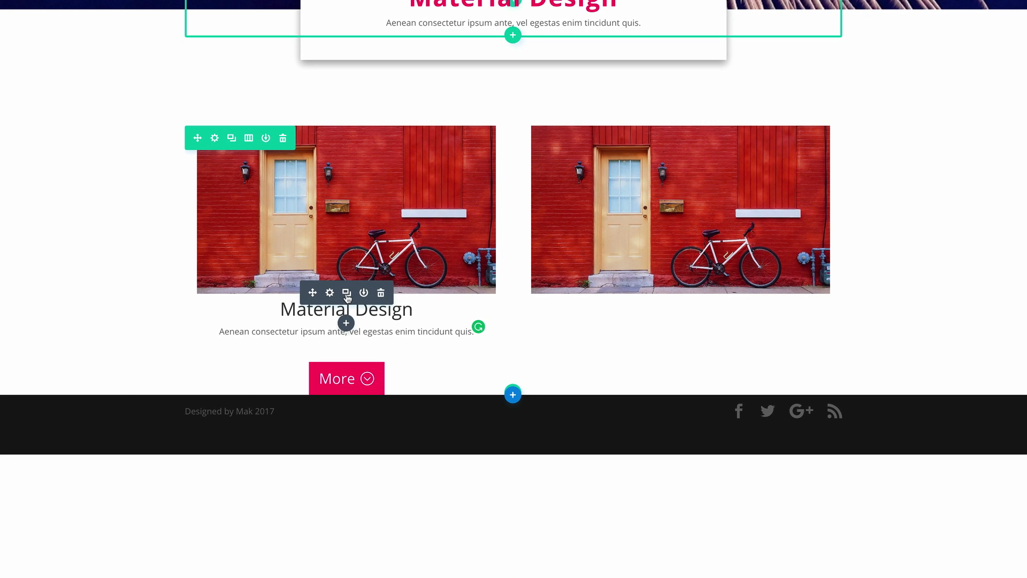
click(348, 294)
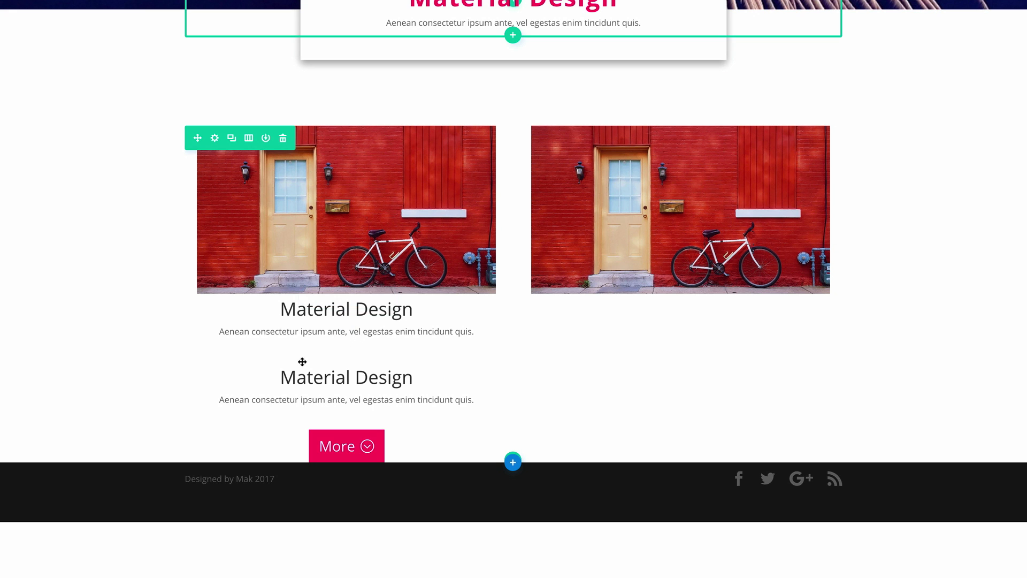
drag(318, 361, 668, 315)
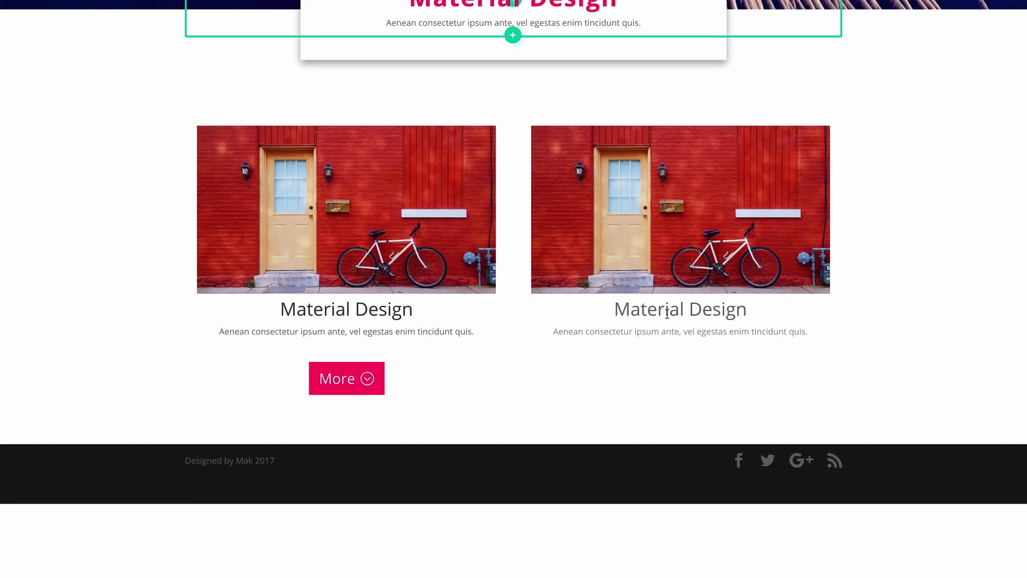
Step: Copy the More button below the second column's text and duplicate the whole two-column row
mouse_move(351, 381)
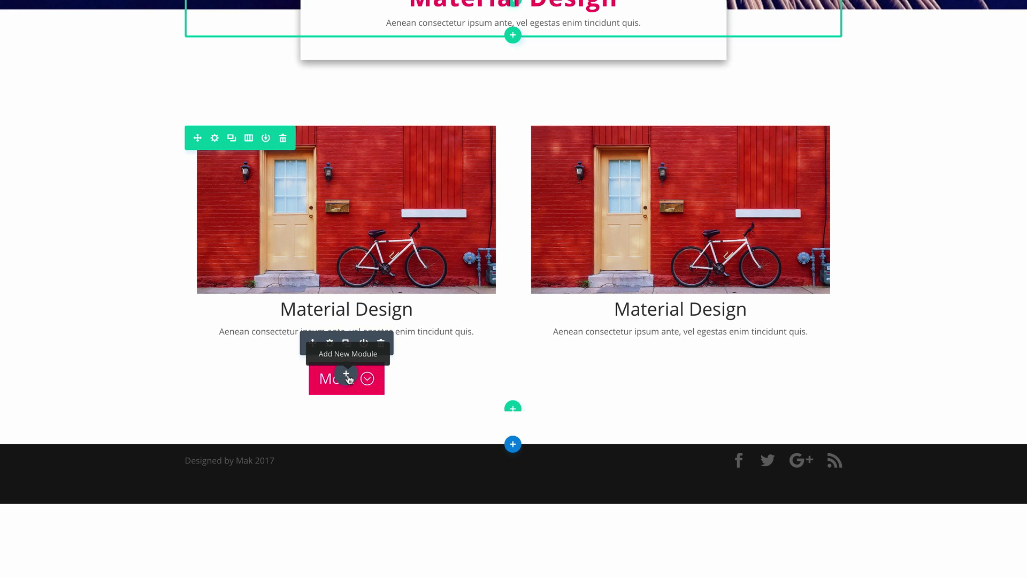
mouse_move(675, 328)
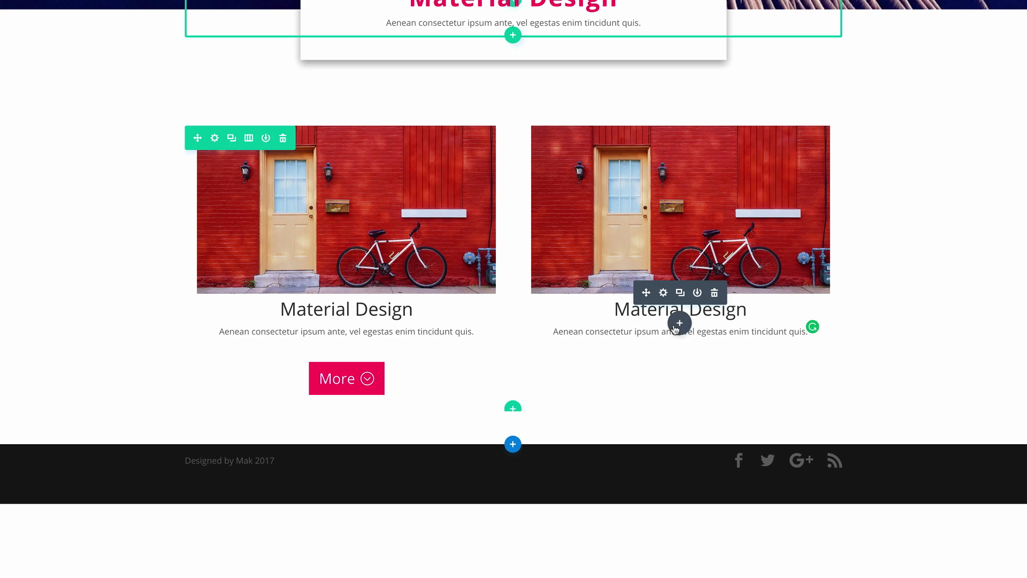
key(super+v)
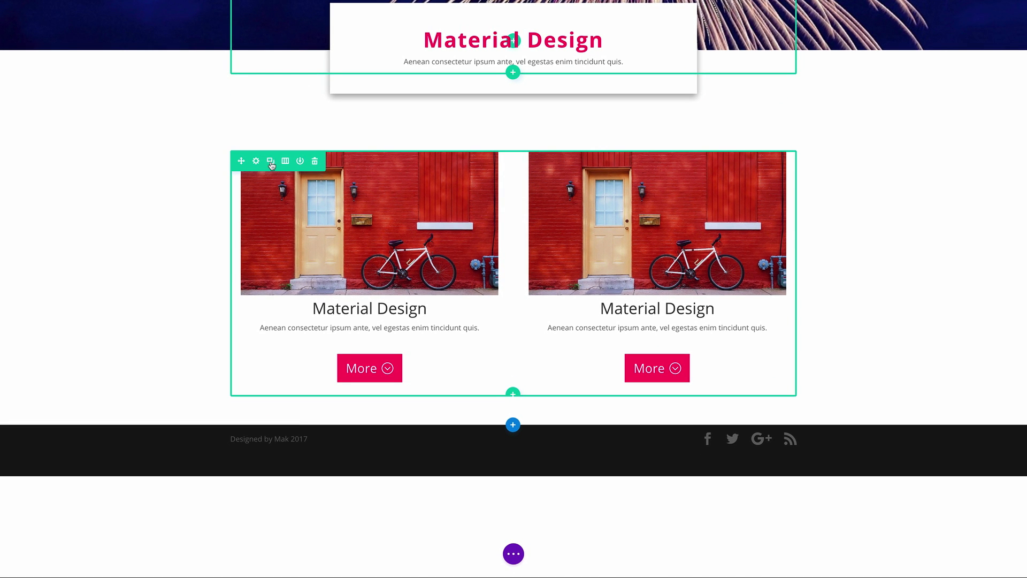
click(271, 161)
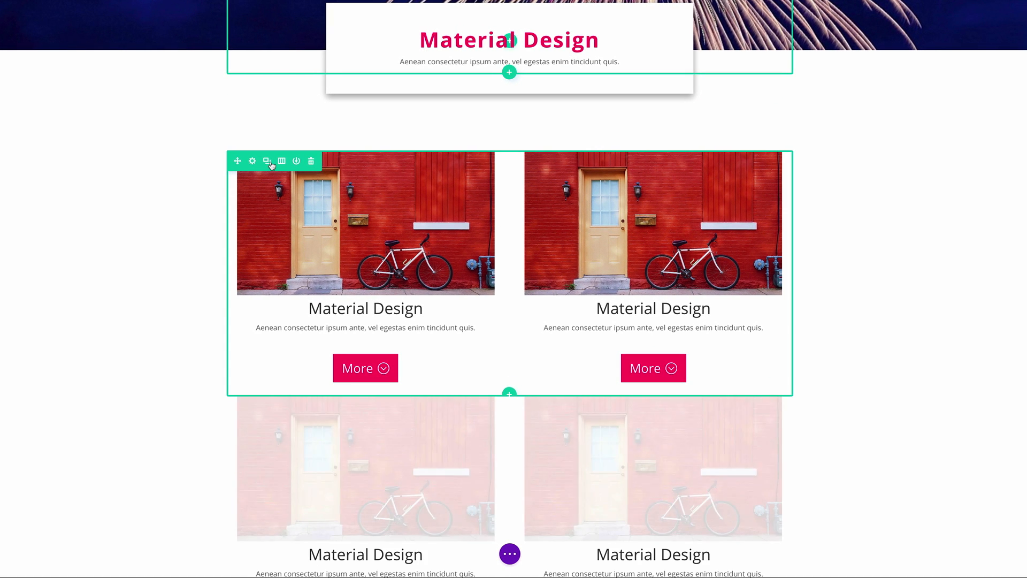
Step: Replace the bicycle image in the upper row's second column with taxi.jpg and save the Image module
scroll(122, 277, down, 3)
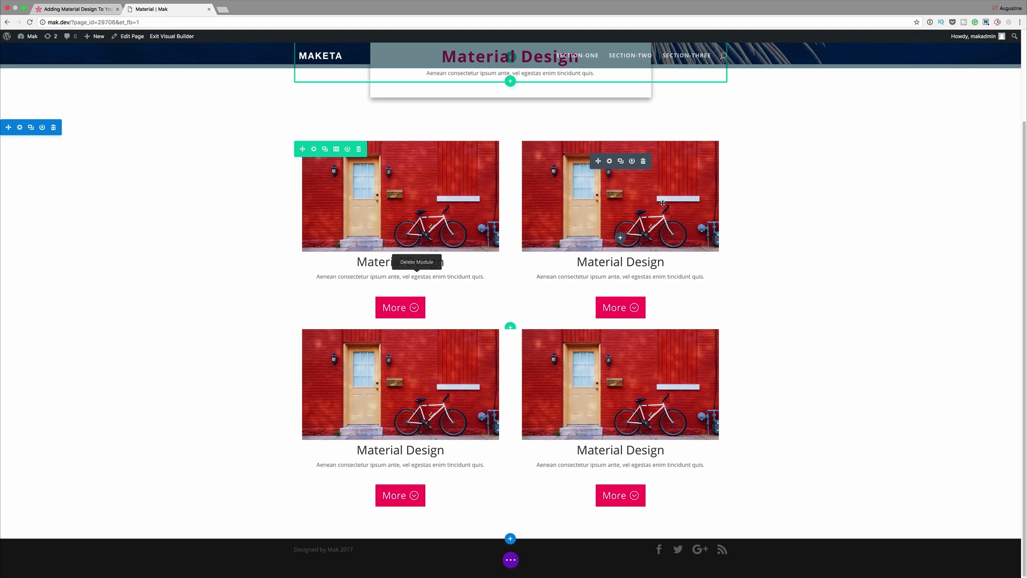
click(610, 161)
click(232, 110)
click(123, 130)
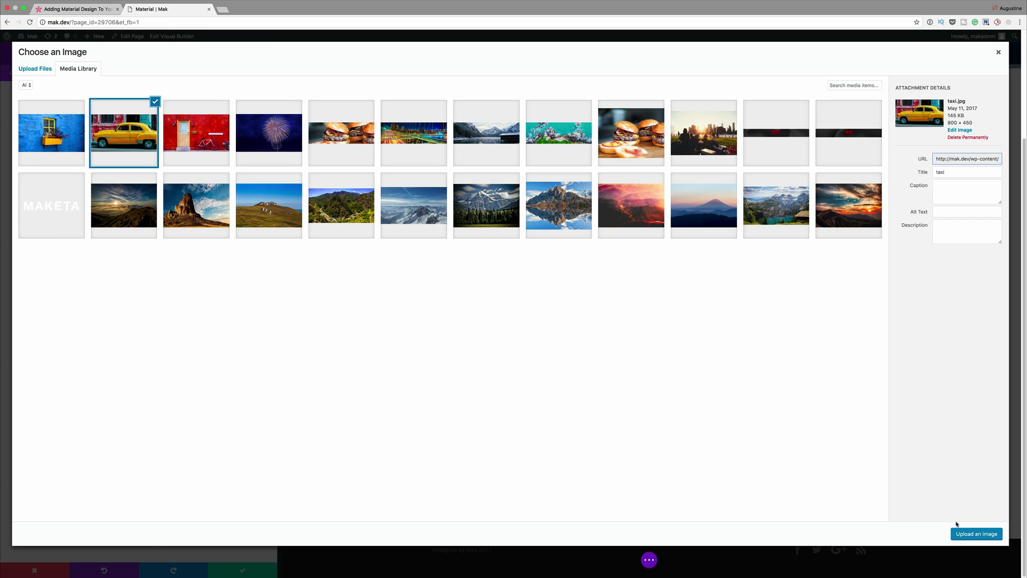
click(976, 533)
click(242, 570)
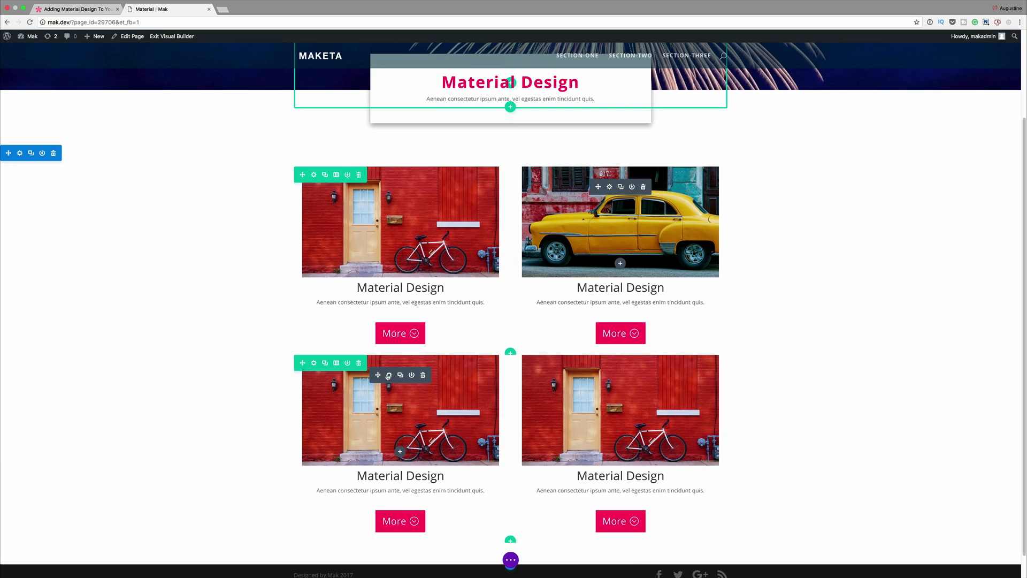
Step: Replace the lower row's first-column image with the blue wall and yellow window photo from the media library and save the module
click(390, 376)
click(231, 109)
click(53, 129)
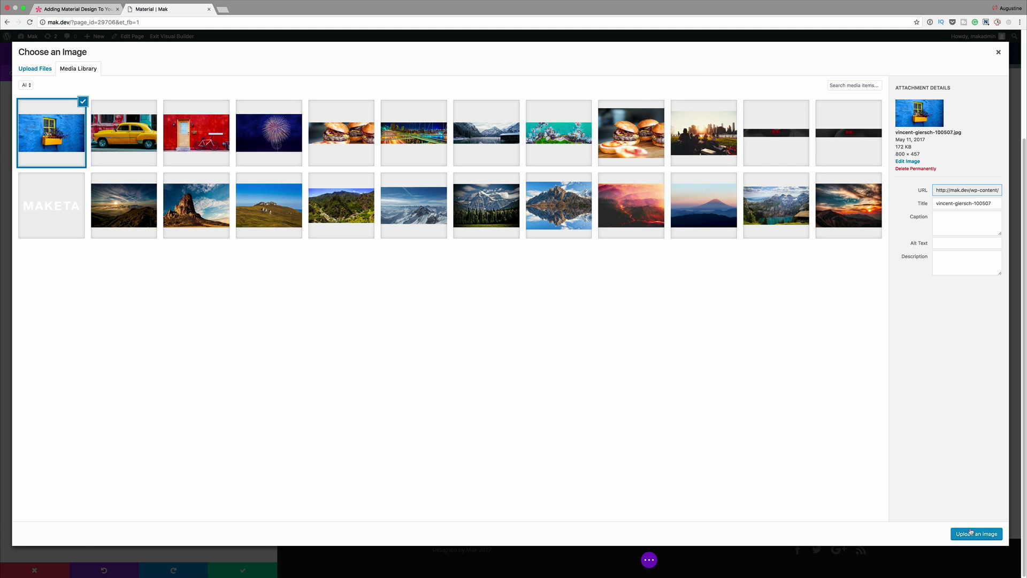
click(976, 533)
click(245, 568)
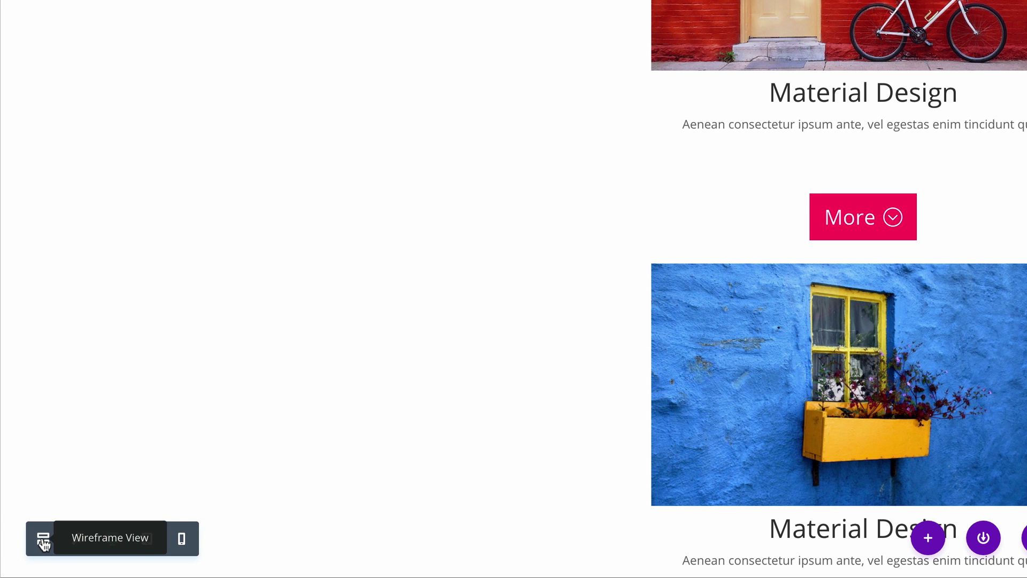
Step: In wireframe view, place each column's Button module directly between its Image and Text, then return to desktop view and exit the Visual Builder
click(43, 542)
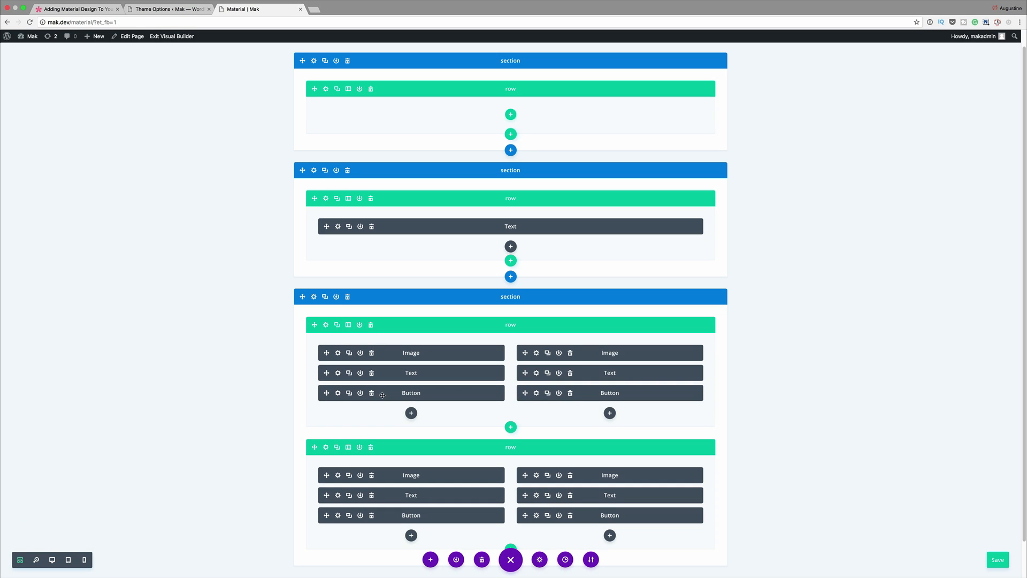
drag(333, 397, 596, 368)
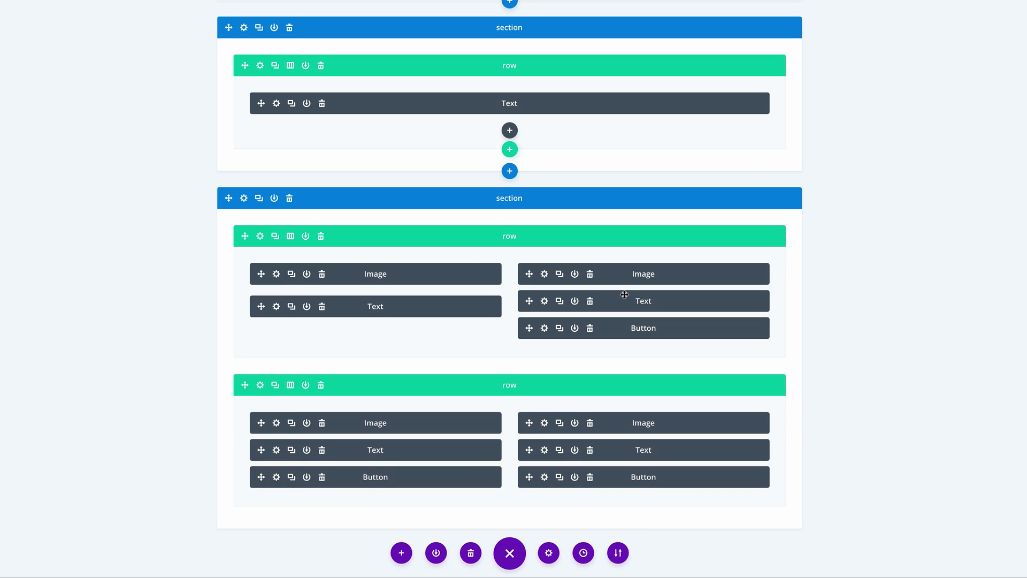
drag(529, 329, 531, 295)
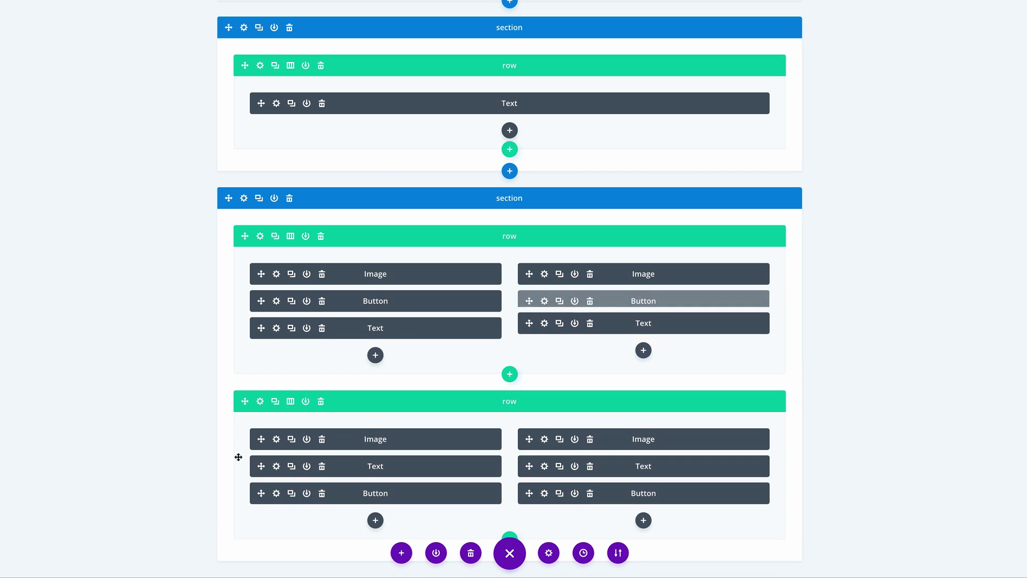
drag(261, 495, 260, 455)
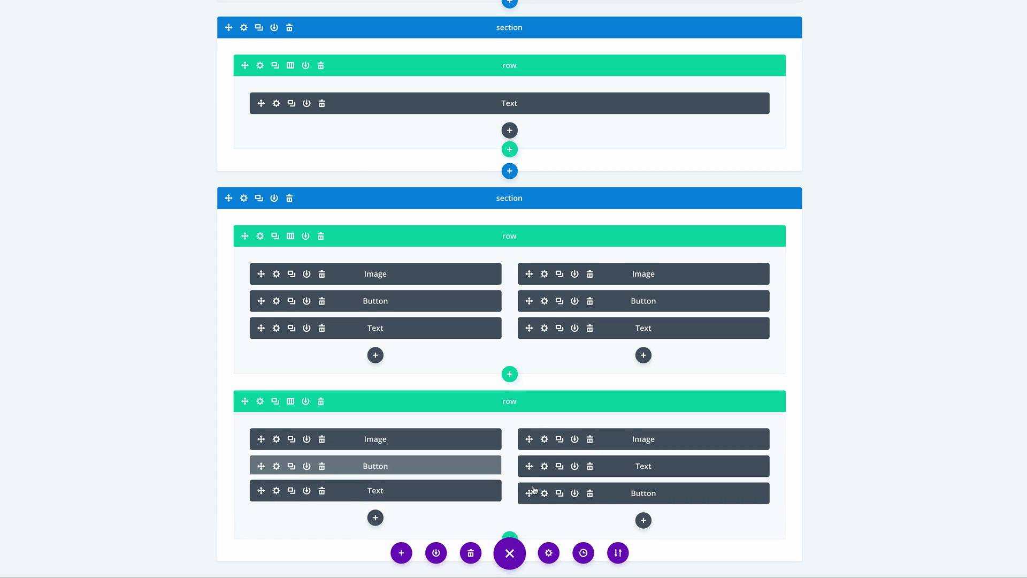
drag(529, 489, 529, 453)
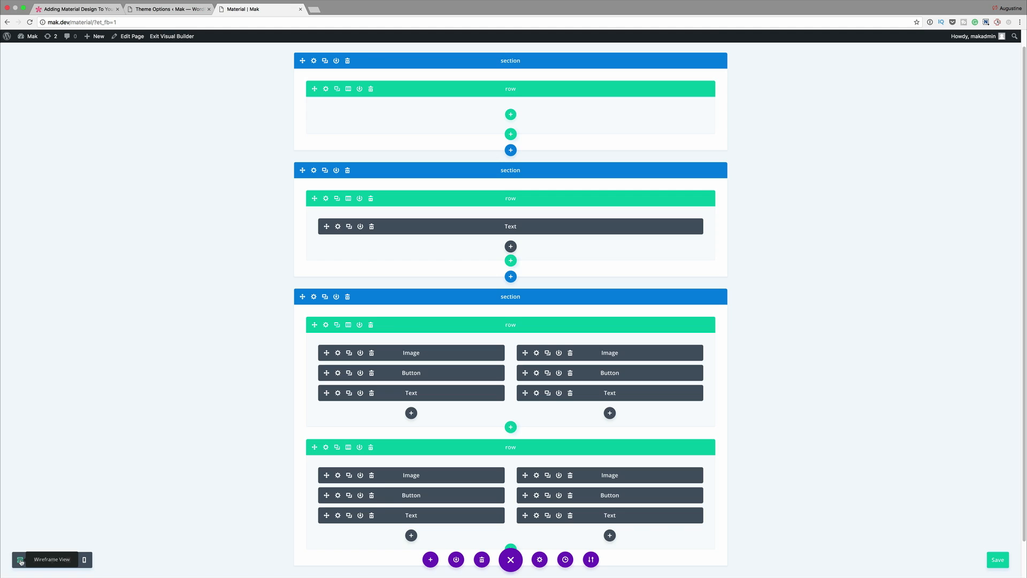
click(20, 561)
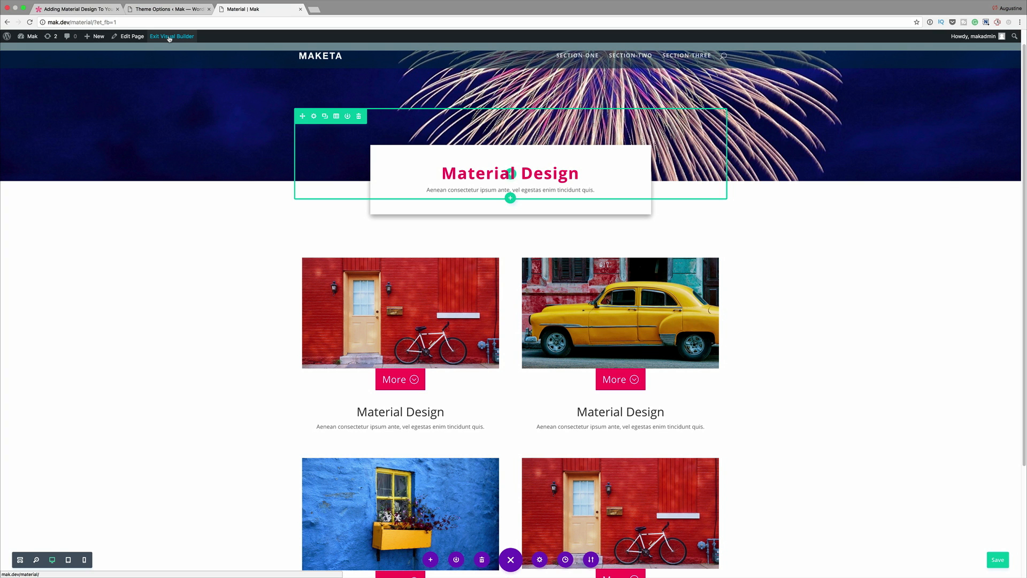
click(169, 37)
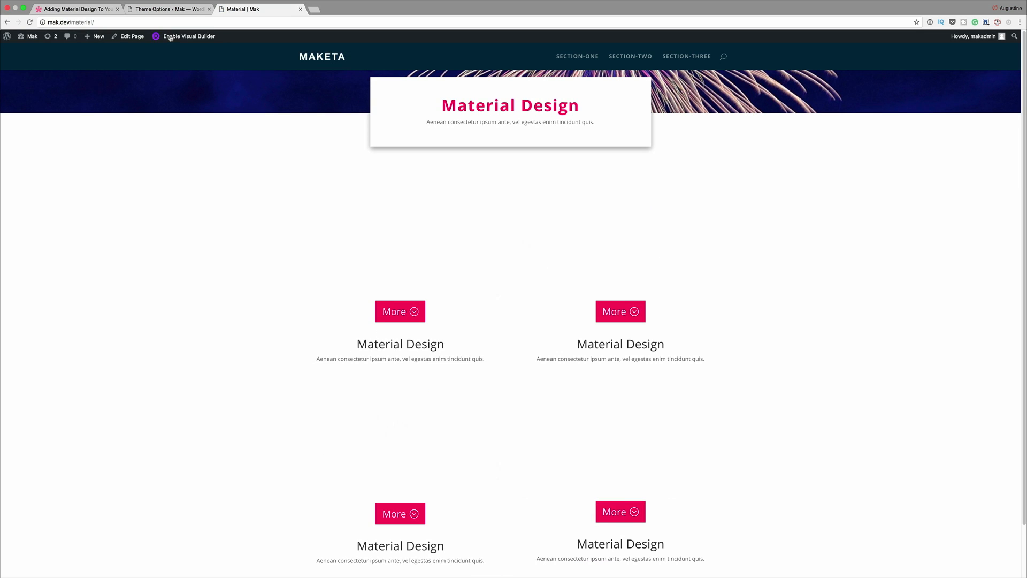
Step: Open Divi's Theme Options in the WordPress admin and enlarge the Custom CSS box to show the end of its code
click(194, 11)
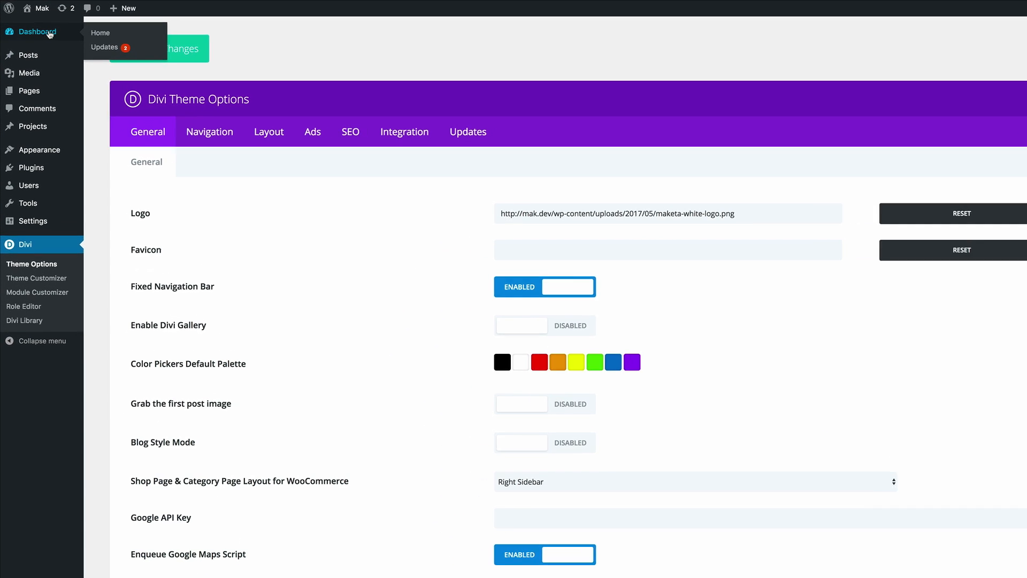
click(32, 55)
mouse_move(28, 287)
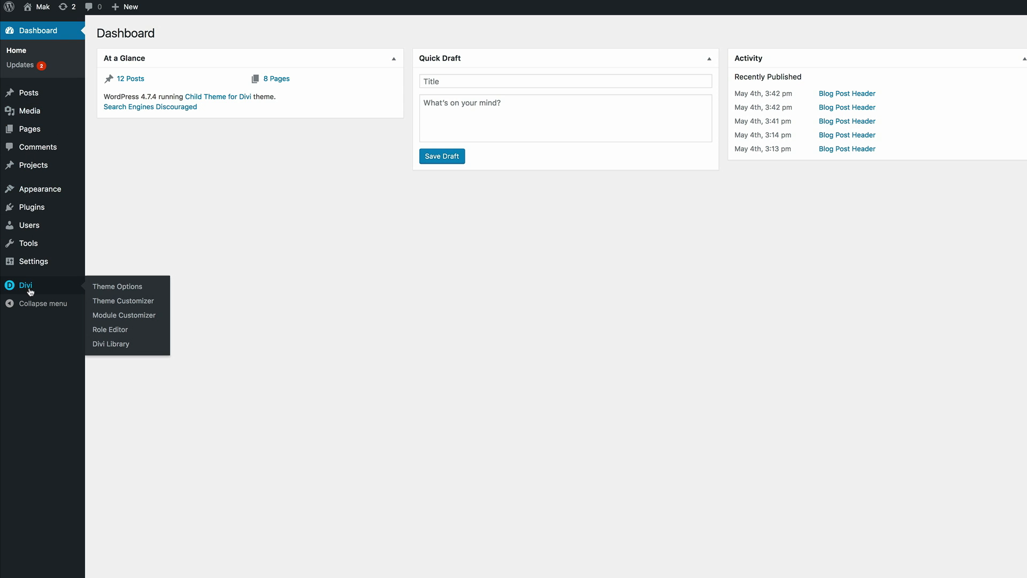
click(126, 290)
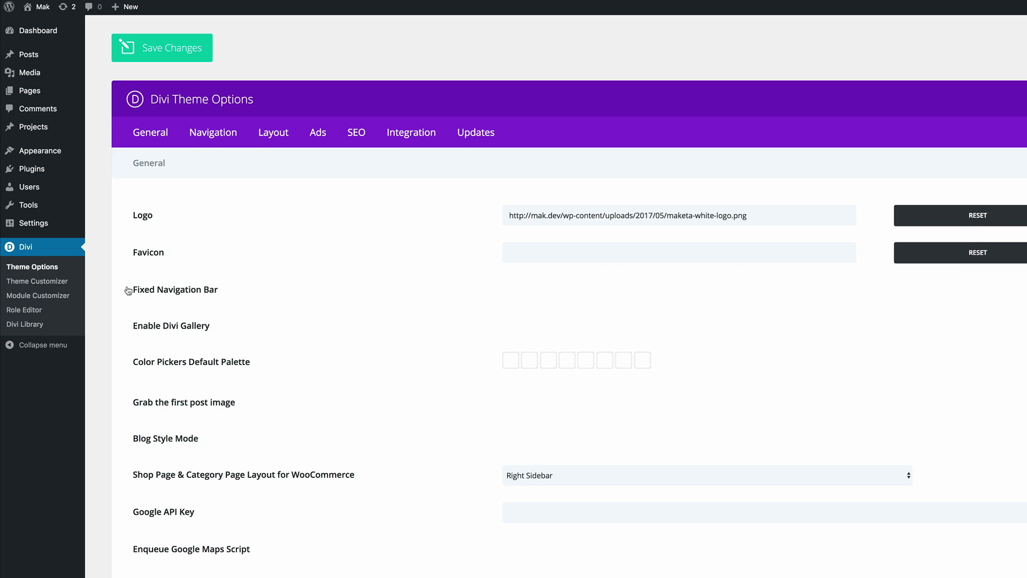
scroll(251, 292, down, 20)
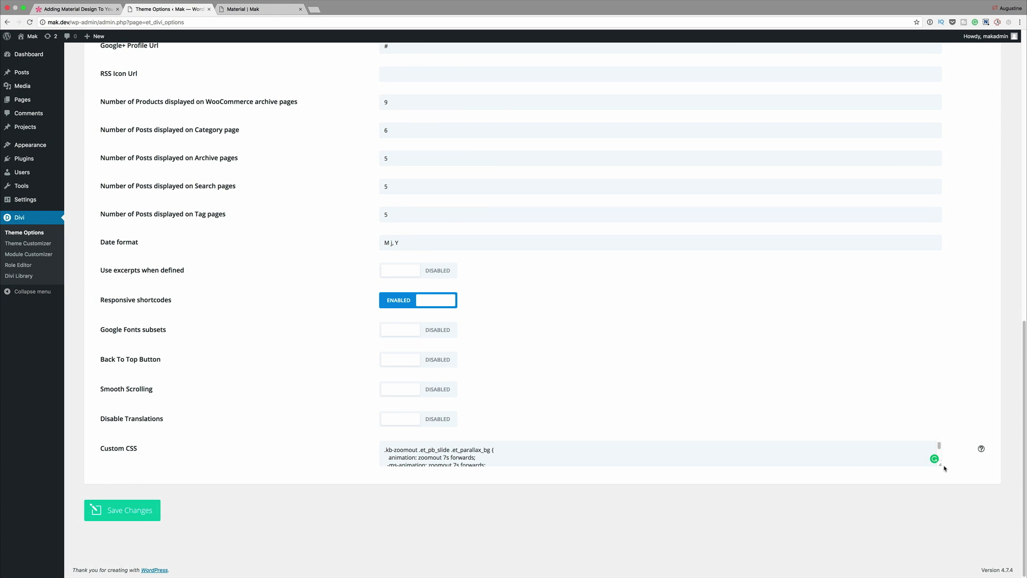
drag(941, 465, 951, 556)
scroll(813, 490, down, 10)
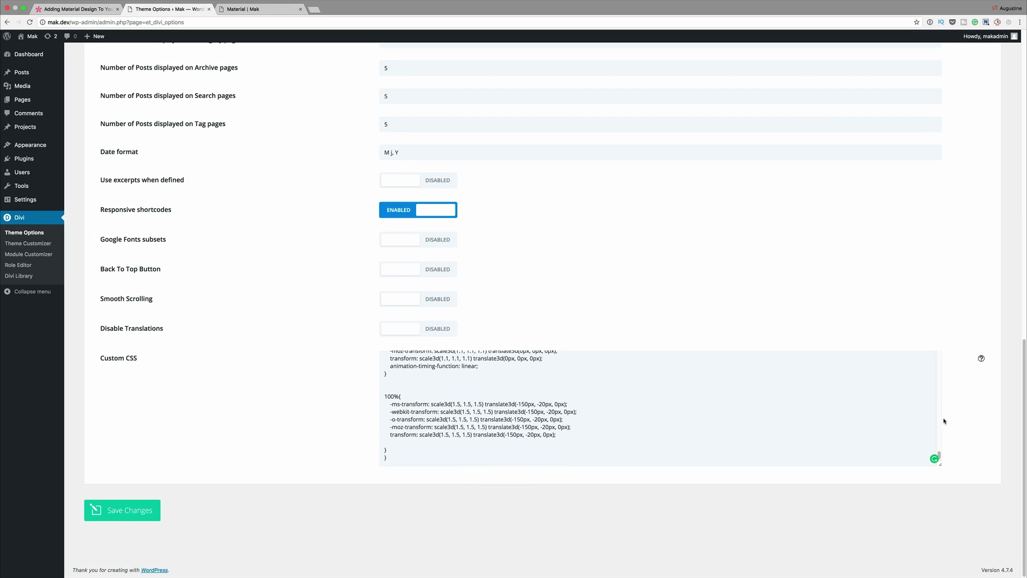
drag(940, 466, 941, 499)
scroll(624, 430, down, 2)
Step: Paste the copied .material row padding and column box-shadow, transition and hover rules below the existing Custom CSS, save changes and dismiss the 1Password prompt
click(395, 458)
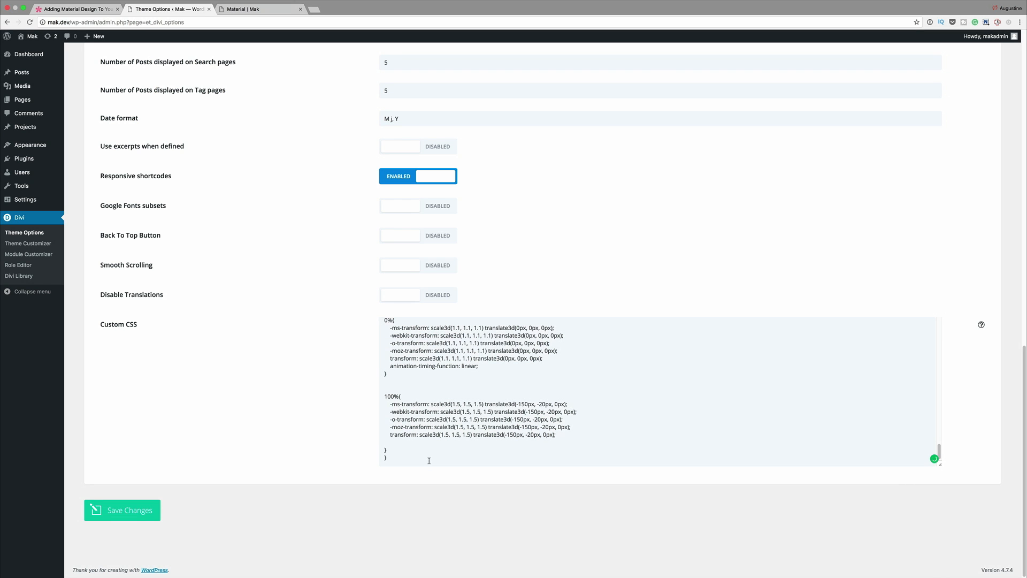
key(Return)
key(Return)
key(Return)
key(Return)
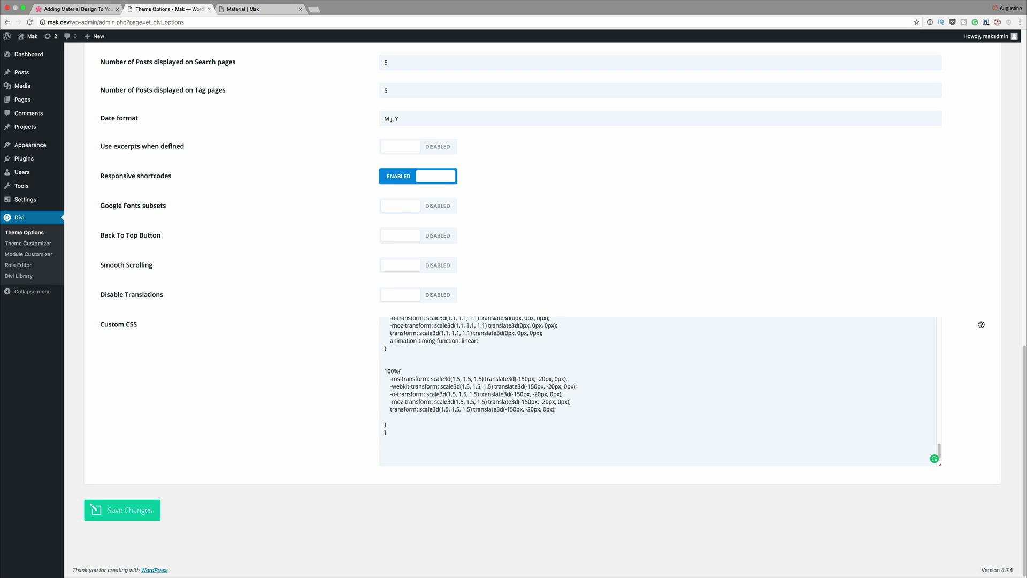
text(.material.et_pb_row {padding: 27px 15px;}   .material .et_pb_column { box-shadow: 0 3px 10px rgba(0, 0, 0, 0.23), 0 3px 10px rgba(0, 0, 0, 0.16);     -webkit-transition: all .2s ease-out;     -moz-transition: all 0.2s ease-out;     -ms-transition: all 0.2s ease-out;     -o-transition: all 0.2s ease-out;     transition: all 0.2s ease-out;  }  .material .et_pb_column:hover { box-shadow: 0 6px 20px rgba(0, 0, 0, 0.23), 0 6px 20px rgba(0, 0, 0, 0.16);  })
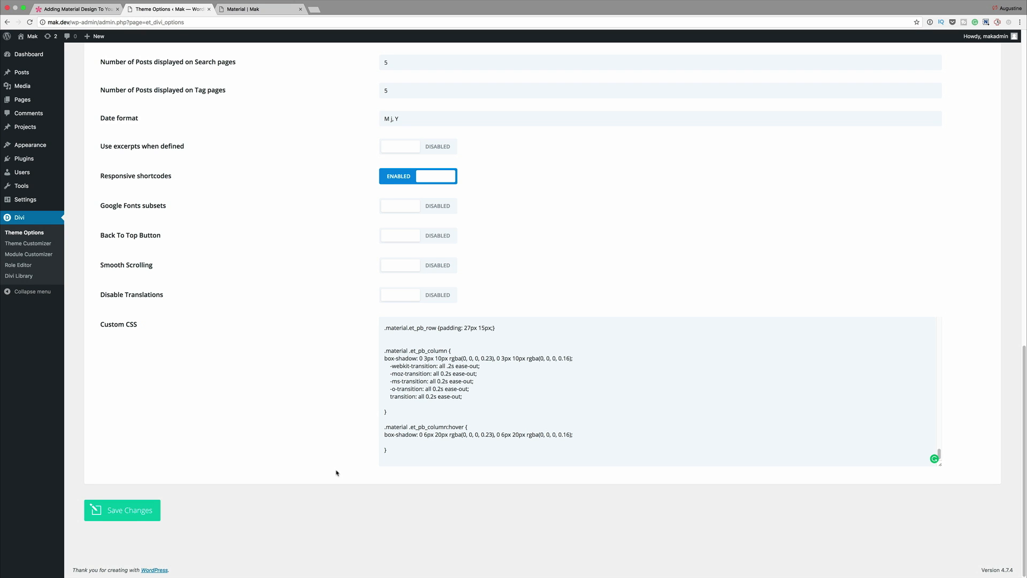
click(123, 513)
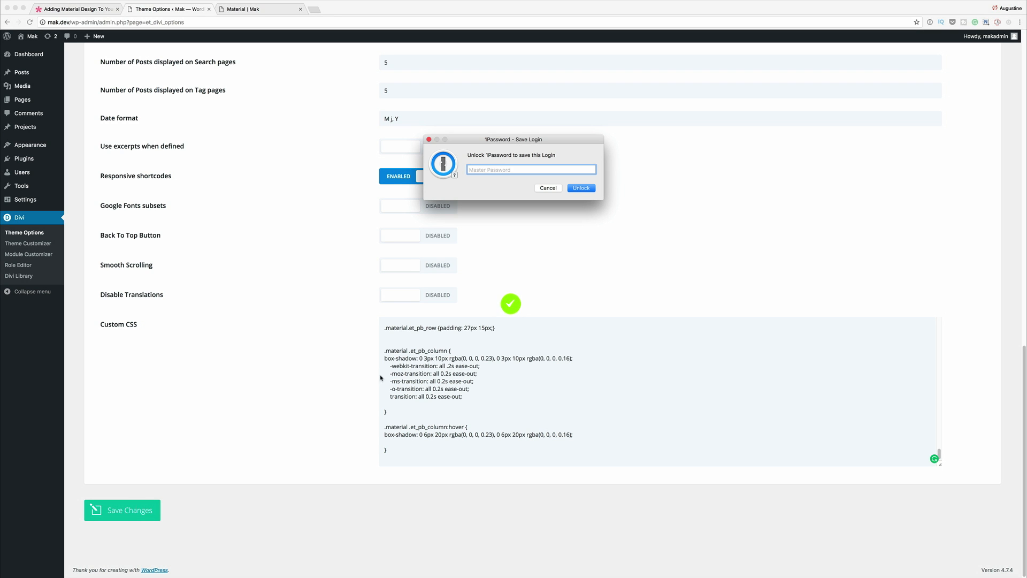
click(547, 188)
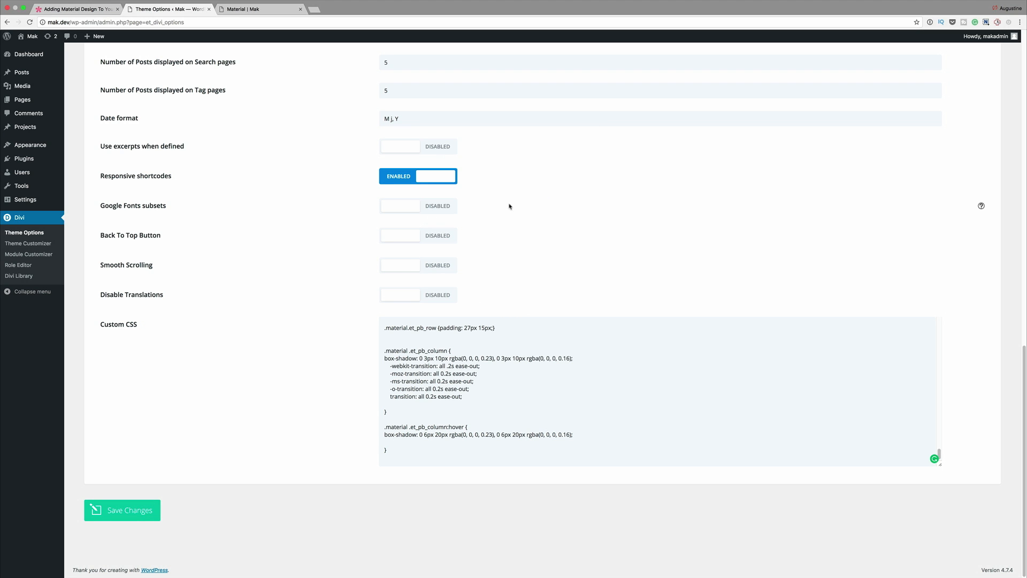
Step: Switch to the live Material page and examine the styling of the heading card and the four image cards
click(279, 11)
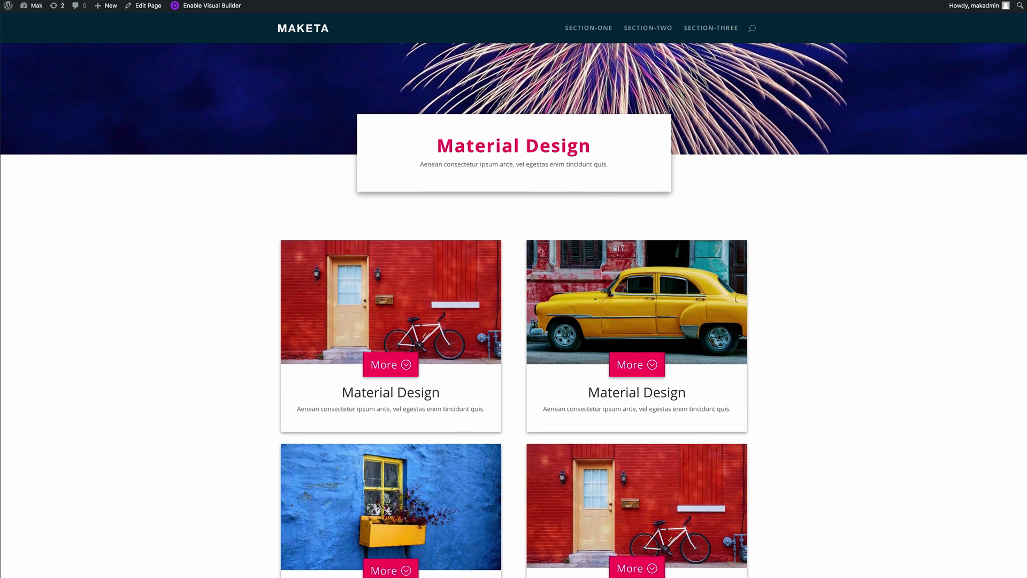
scroll(514, 321, down, 1)
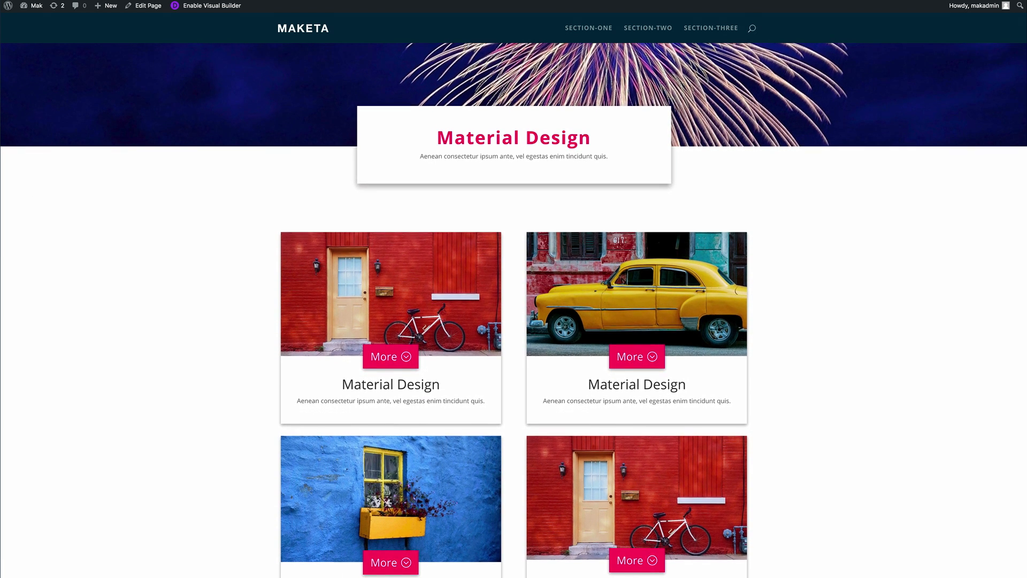
scroll(514, 321, down, 2)
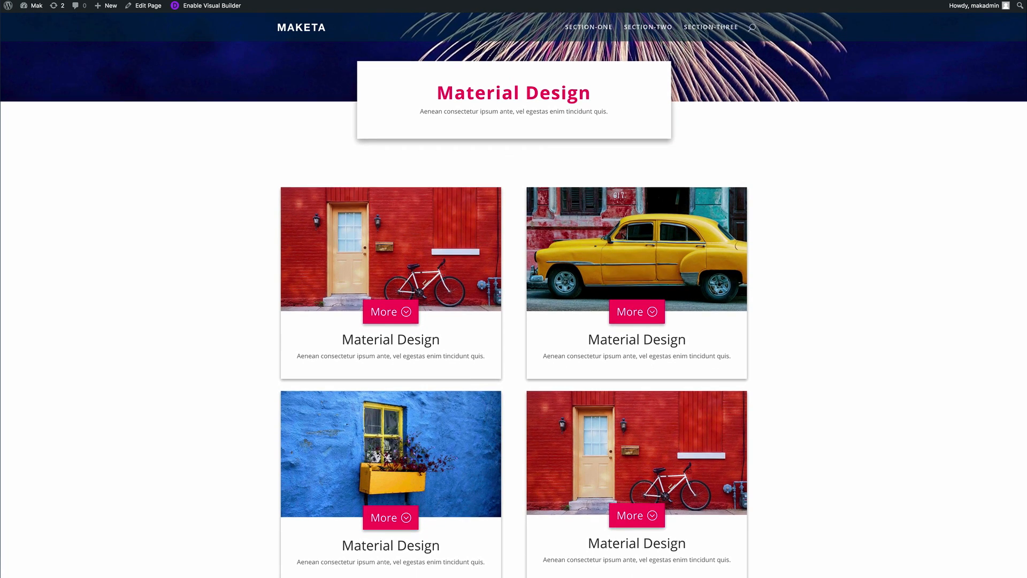
scroll(513, 321, down, 1)
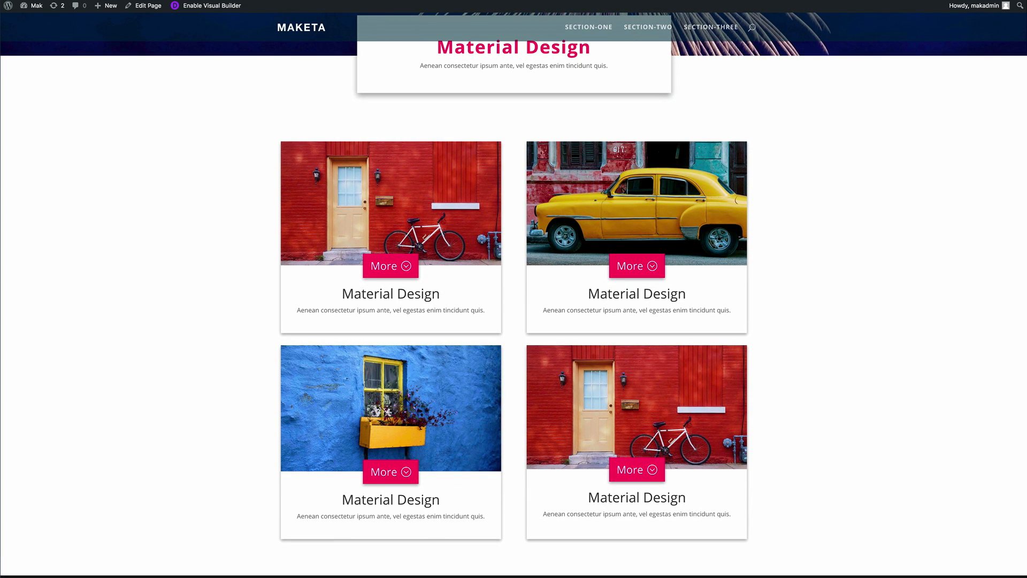
scroll(514, 321, up, 2)
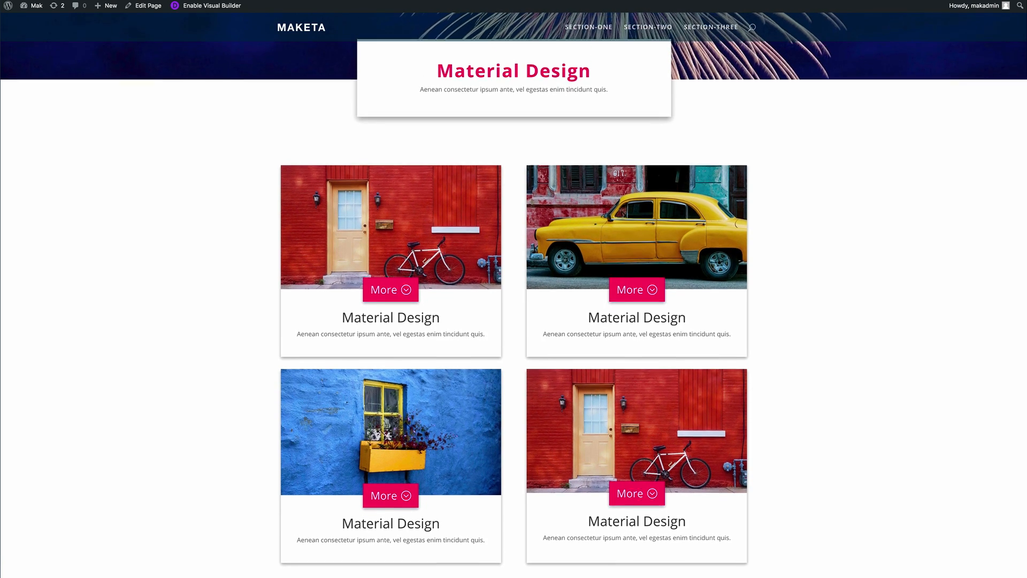
scroll(514, 321, up, 2)
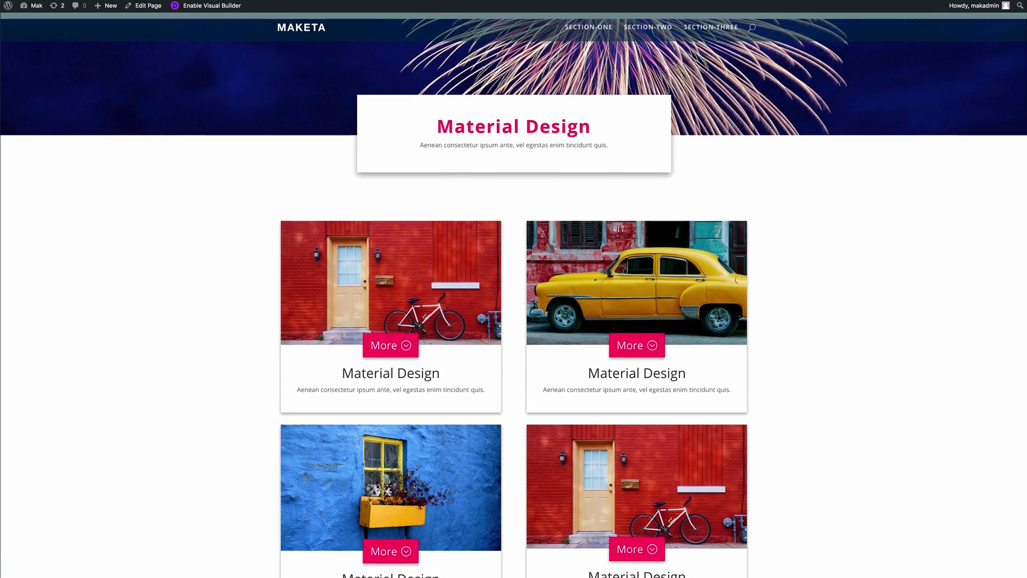